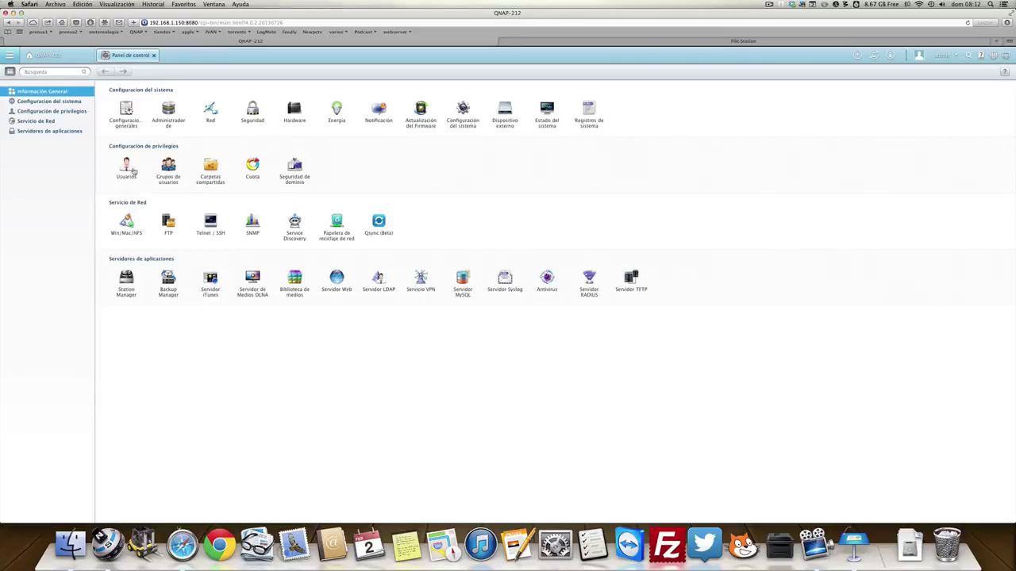
# Start the creation wizard for a single new user in the user privilege settings
pyautogui.click(132, 172)
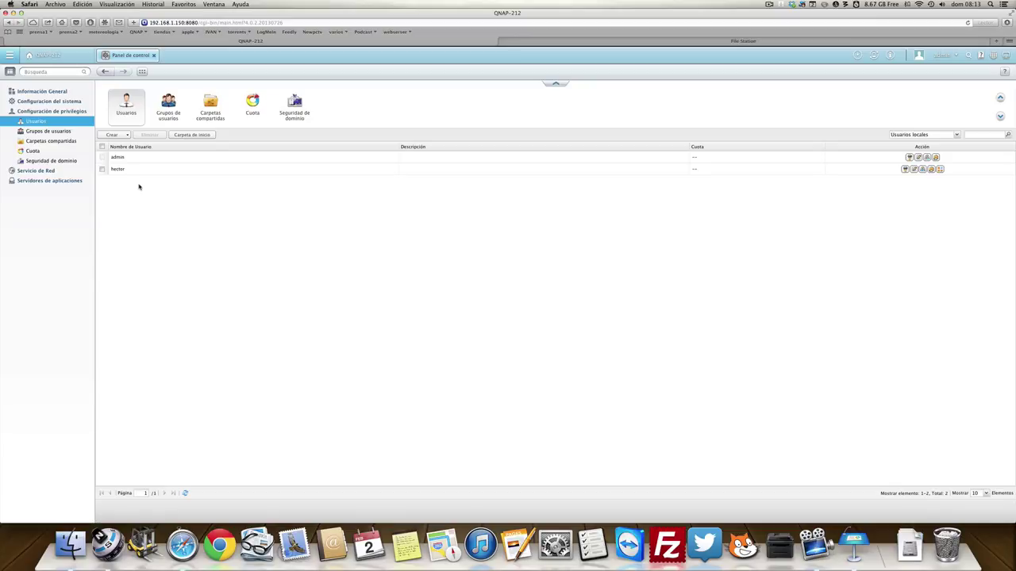
pyautogui.click(123, 135)
pyautogui.click(126, 145)
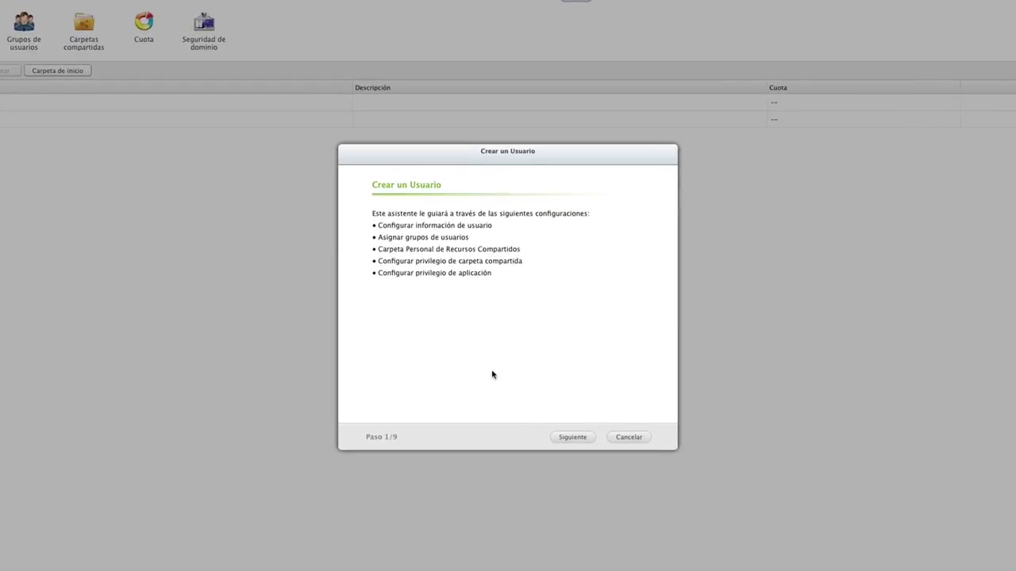
pyautogui.click(572, 437)
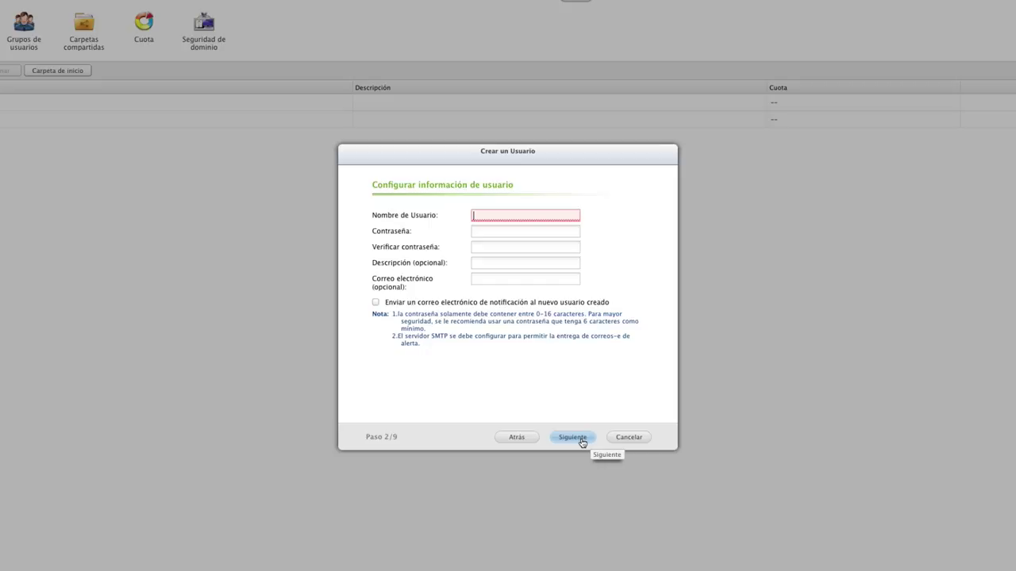
# Enter the new account's user name, password and password confirmation, keeping the user only in the default everyone group
pyautogui.click(497, 213)
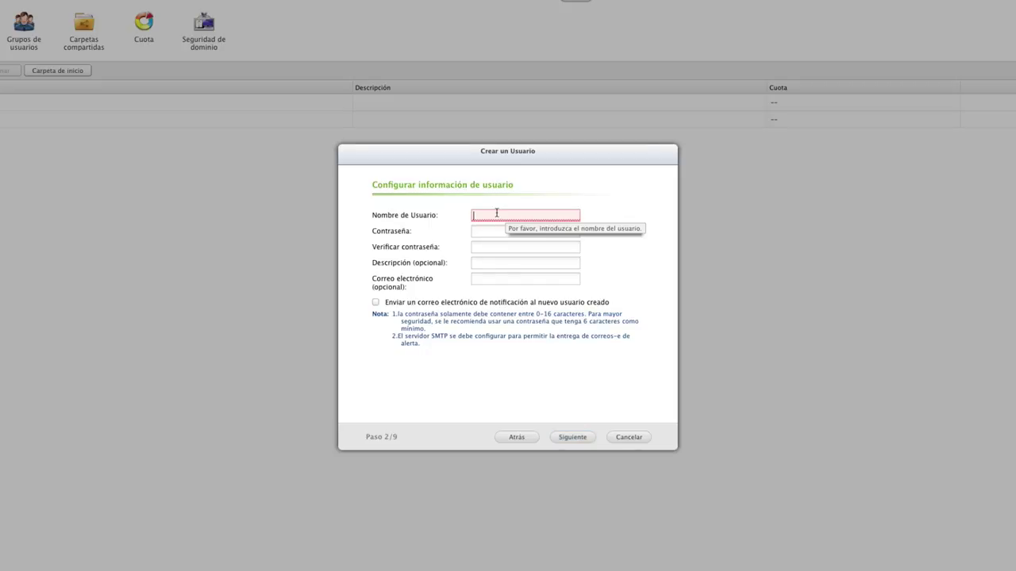
pyautogui.write('ernesto')
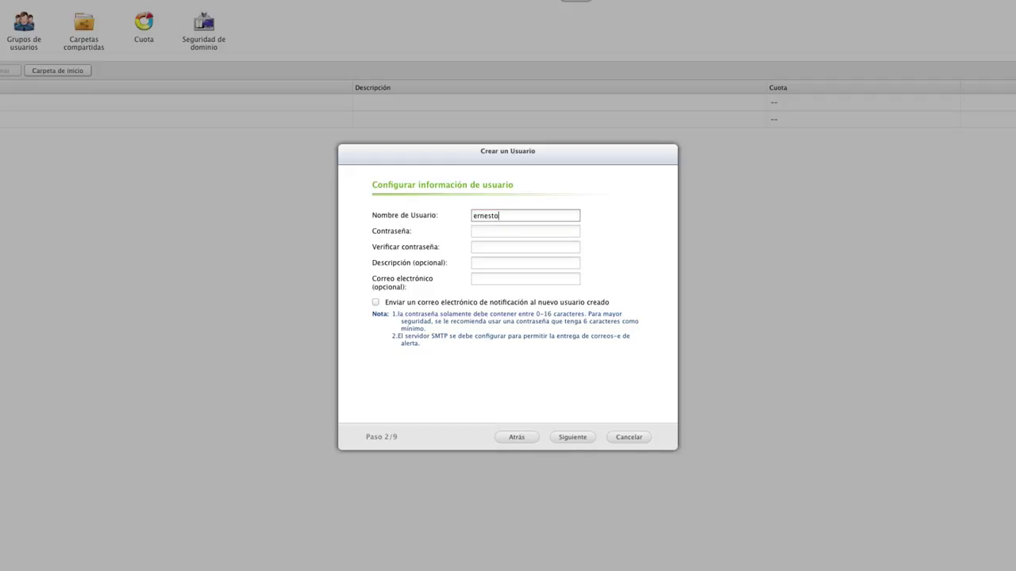
pyautogui.click(520, 231)
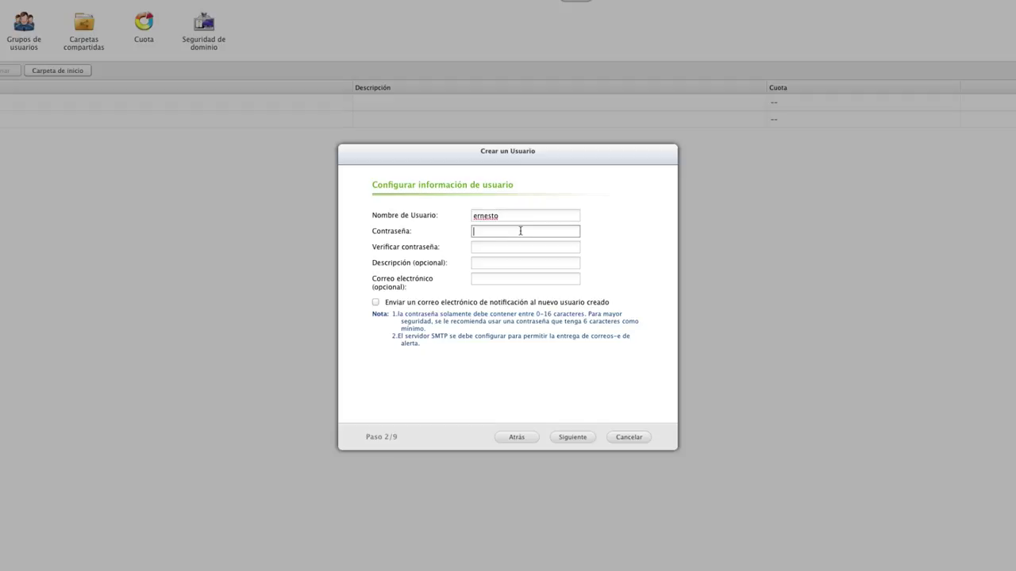
pyautogui.write('••••••••')
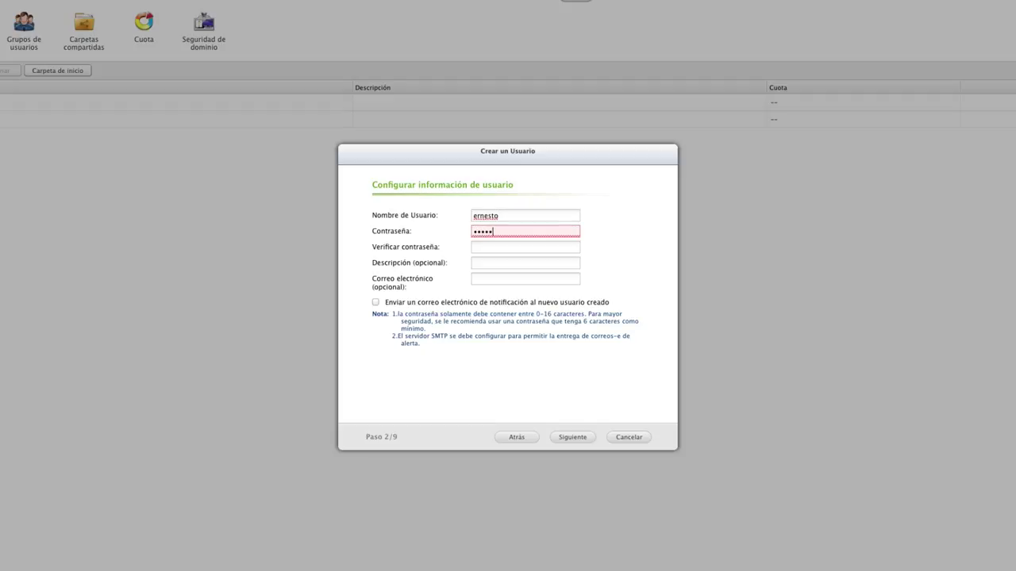
pyautogui.write('•')
pyautogui.click(528, 249)
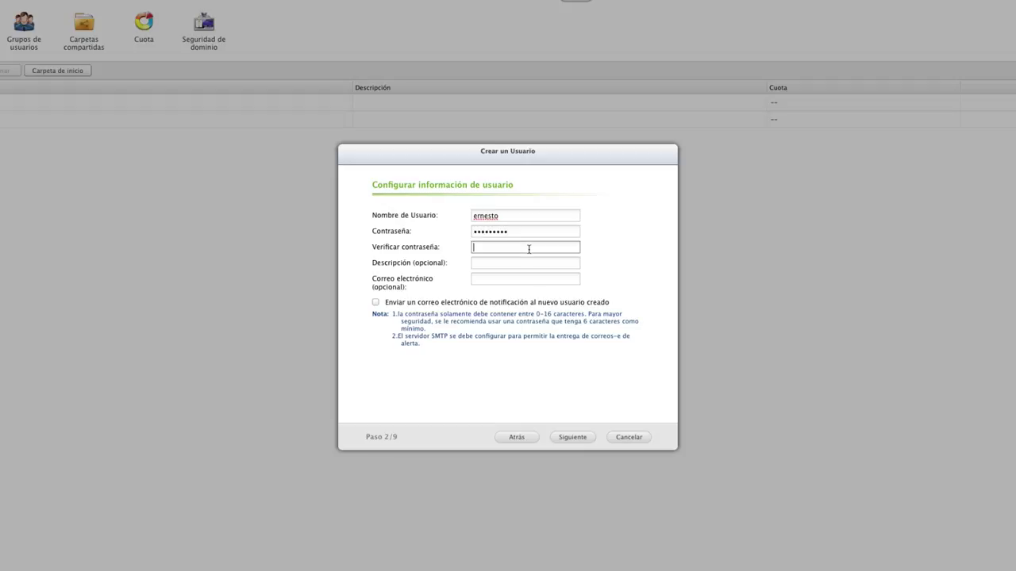
pyautogui.write('••••••')
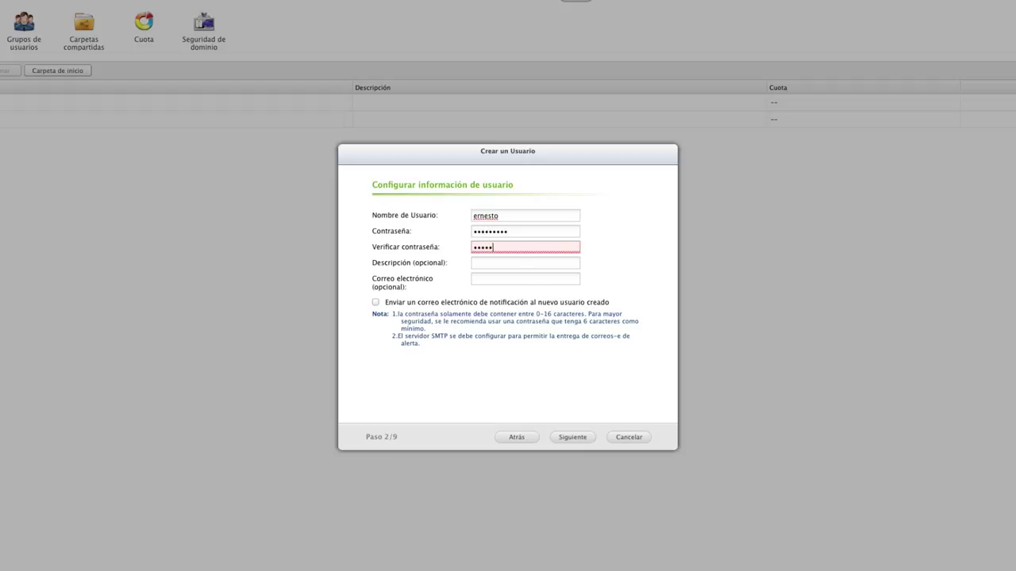
pyautogui.write('•••')
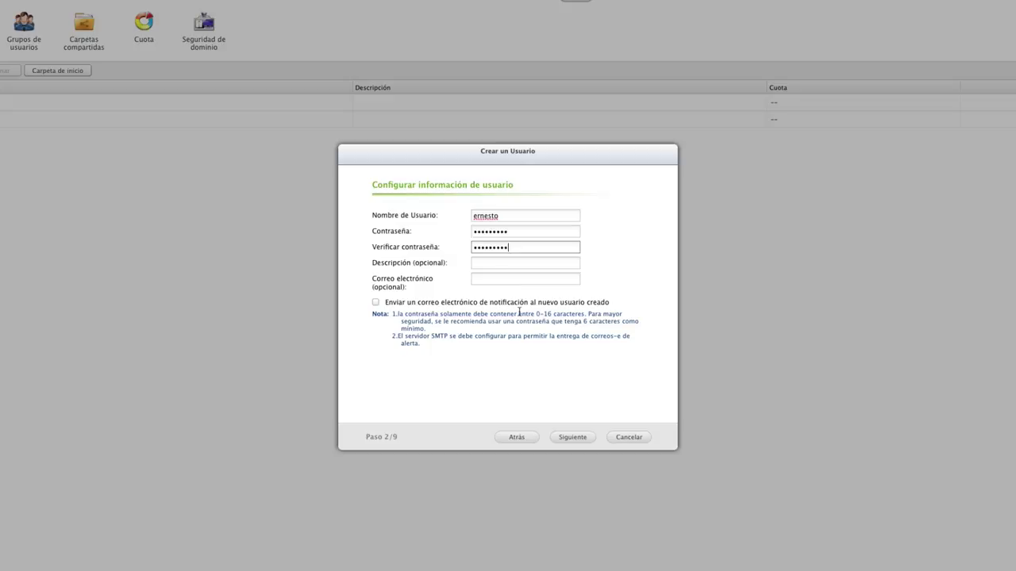
pyautogui.click(583, 438)
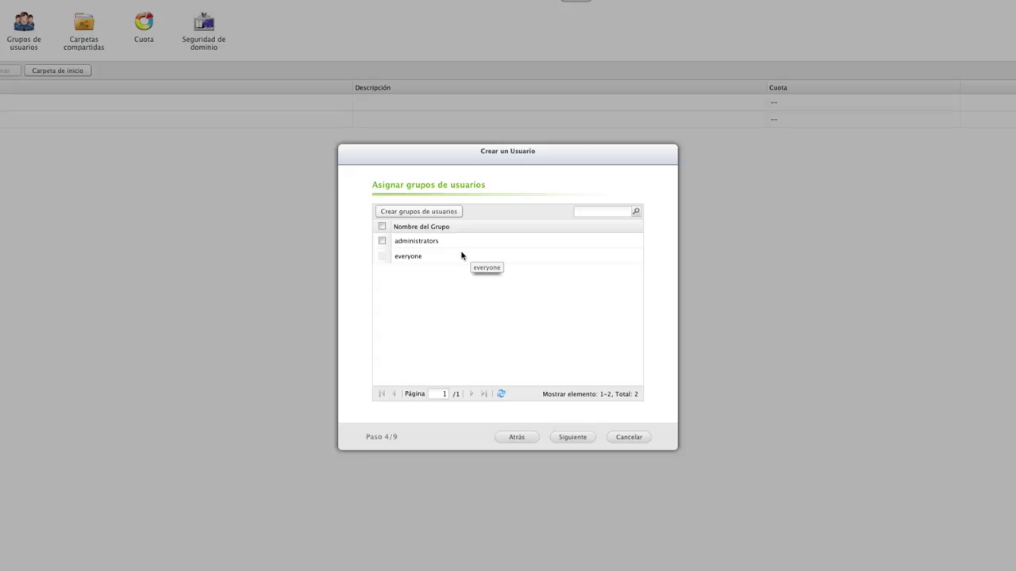
pyautogui.click(582, 440)
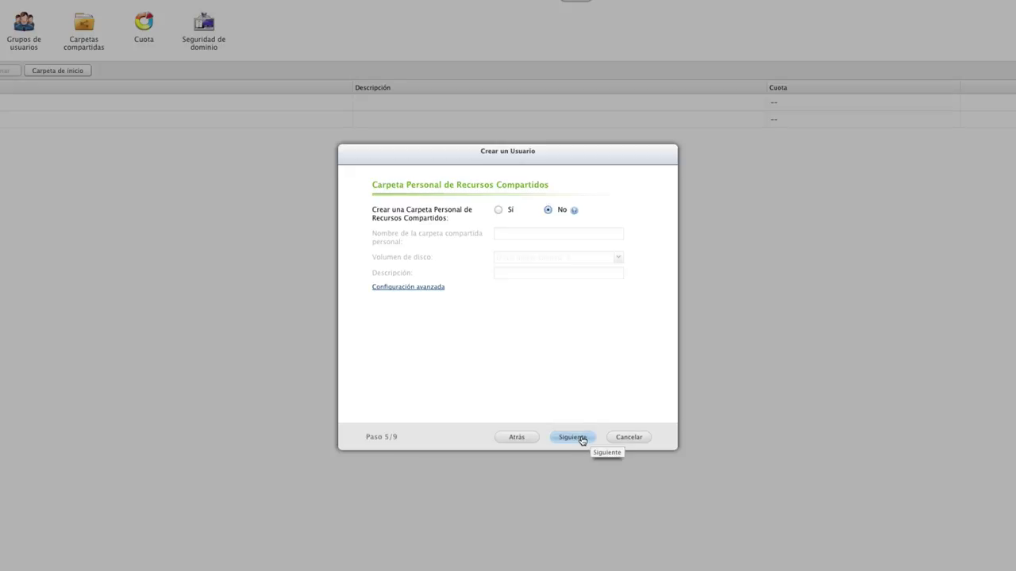
pyautogui.click(499, 210)
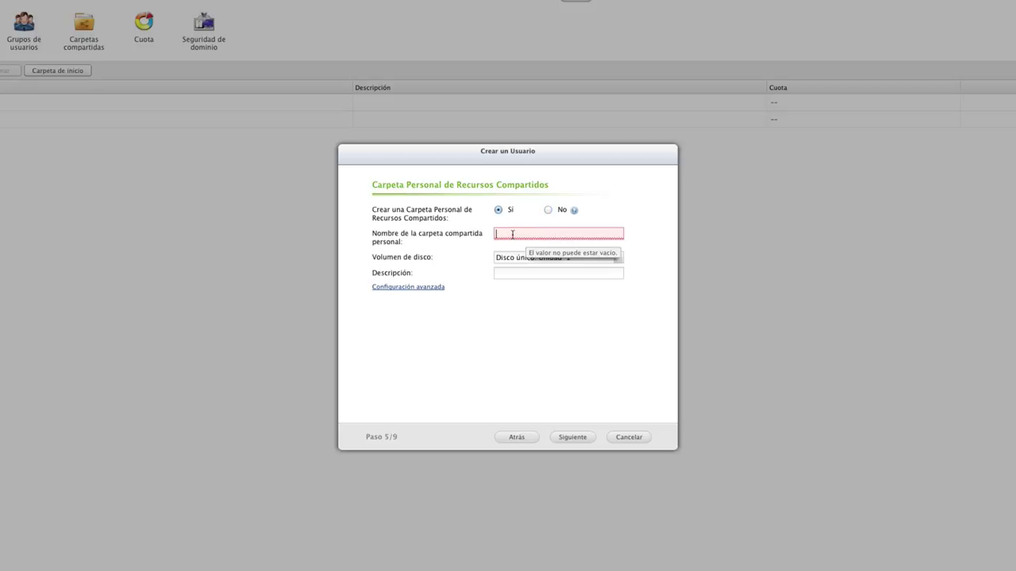
pyautogui.click(618, 258)
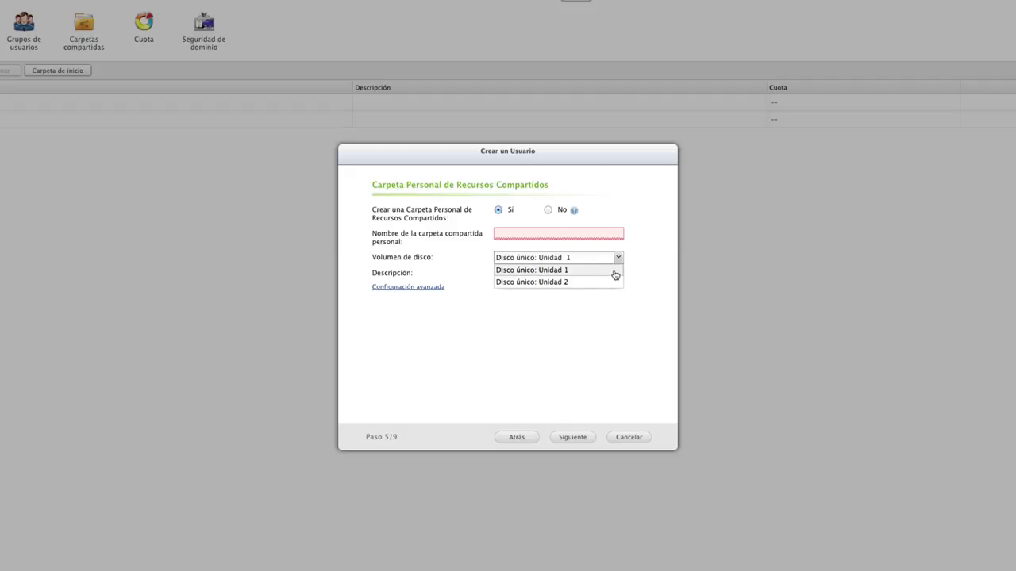
pyautogui.click(620, 260)
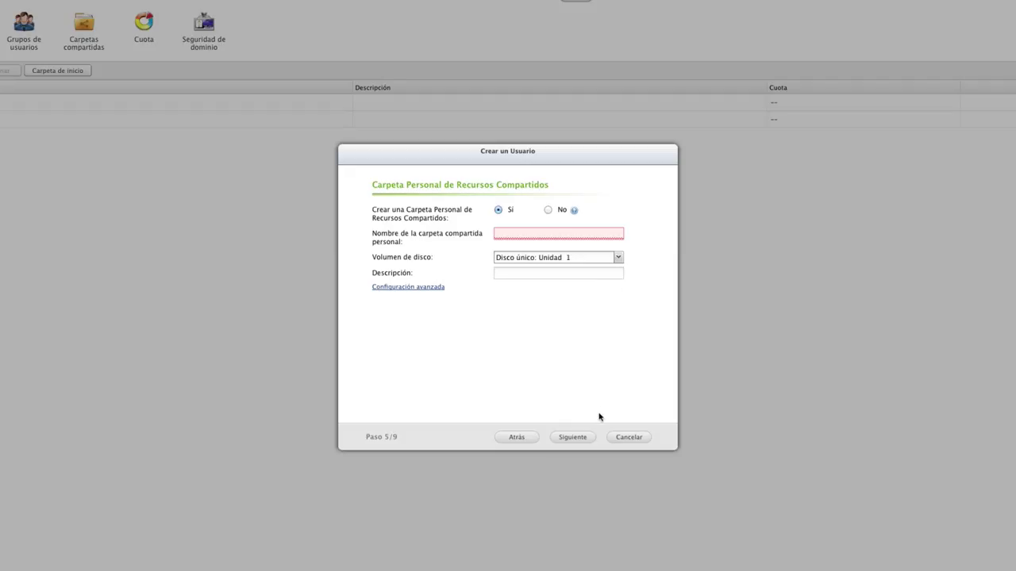
pyautogui.click(548, 211)
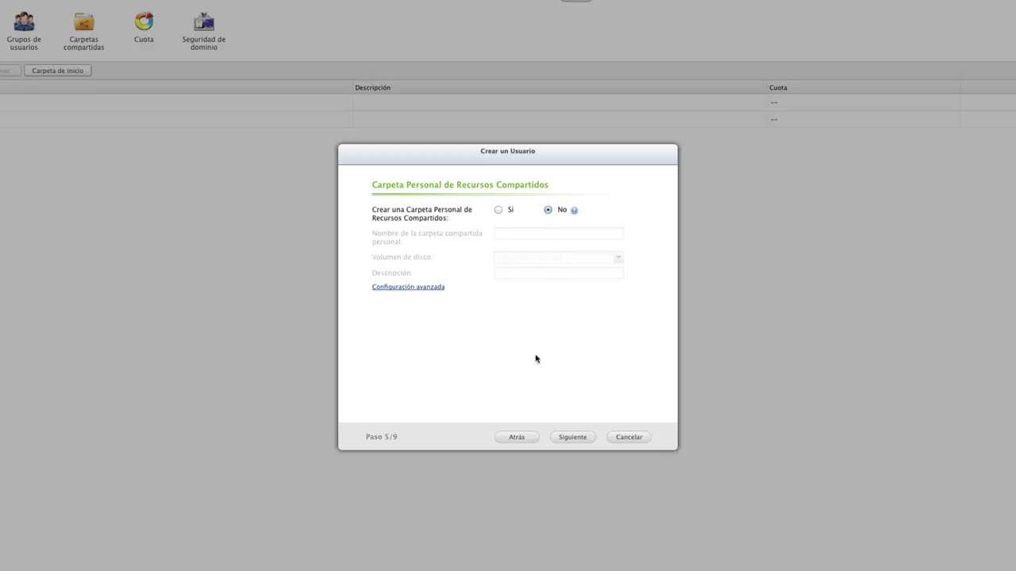
# Give the new user read-only access to Multimedia and deny access to BitTorrentsync, DATOS, Network Recycle Bin 1, Public, Recordings, Usb and Web
pyautogui.click(571, 438)
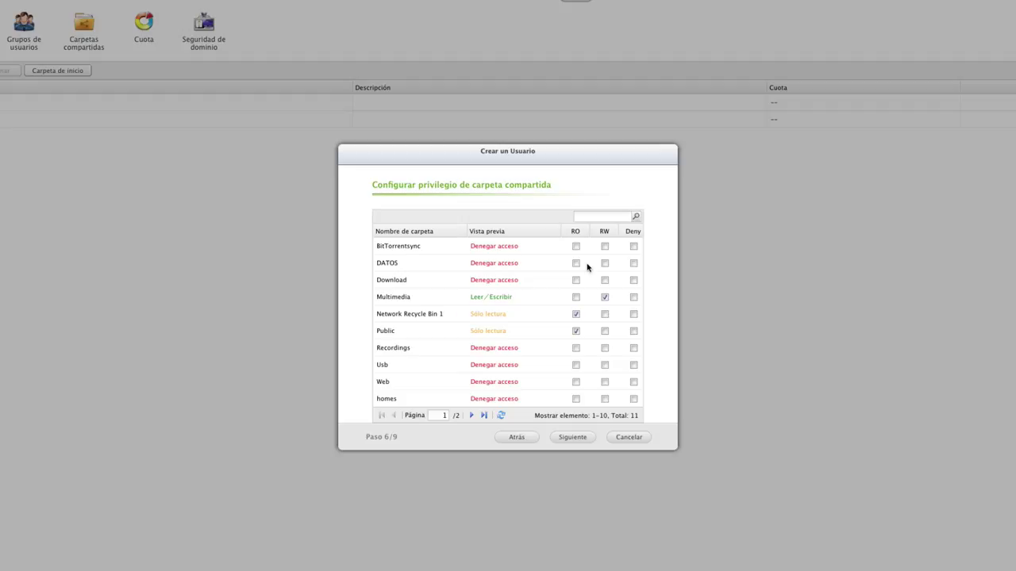
pyautogui.click(632, 247)
pyautogui.click(576, 297)
pyautogui.click(634, 314)
pyautogui.click(634, 348)
pyautogui.click(634, 330)
pyautogui.click(634, 366)
pyautogui.click(634, 382)
pyautogui.click(572, 442)
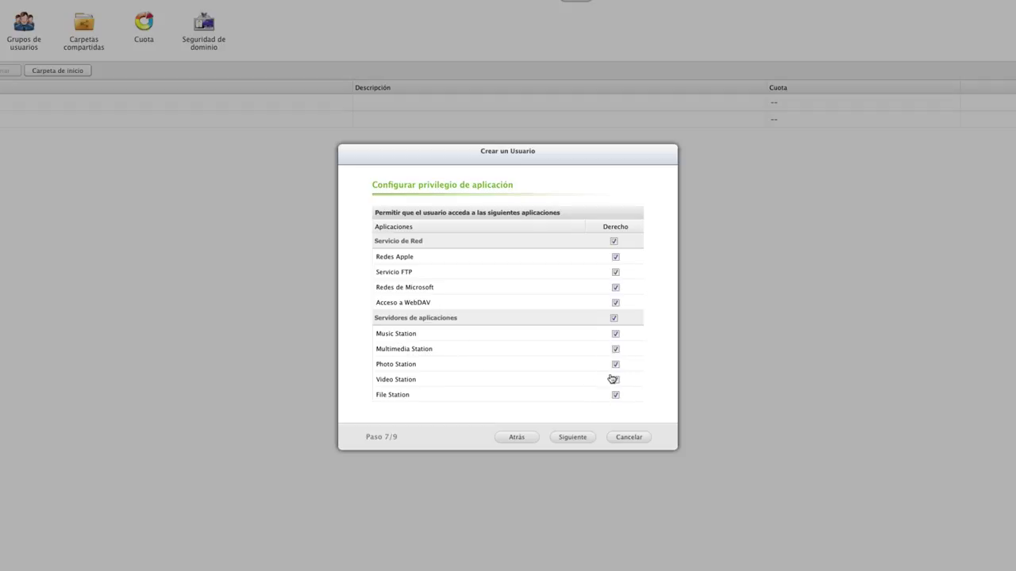
# Keep all application privileges enabled for the new user and finish creating the account
pyautogui.click(578, 438)
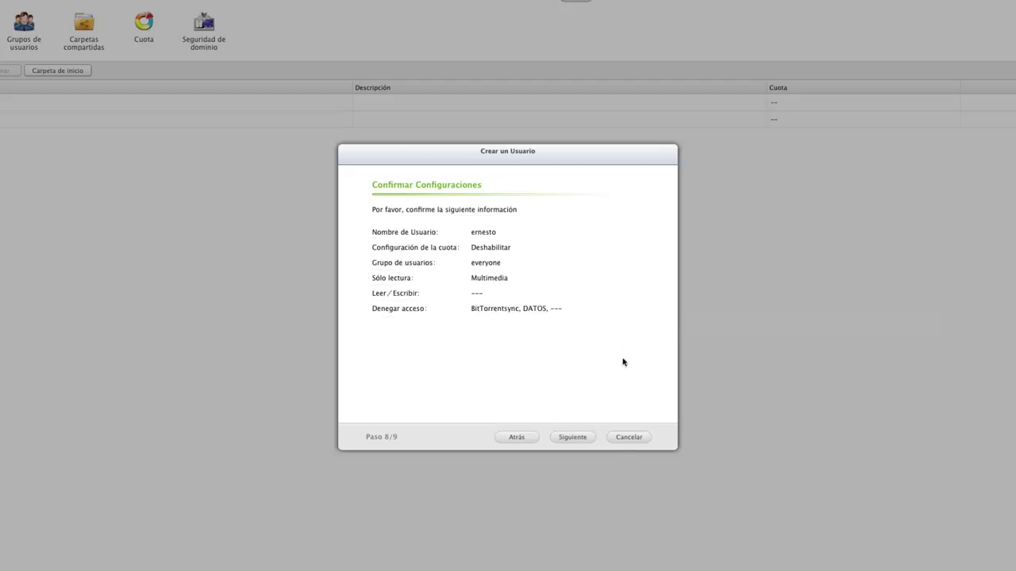
pyautogui.click(577, 437)
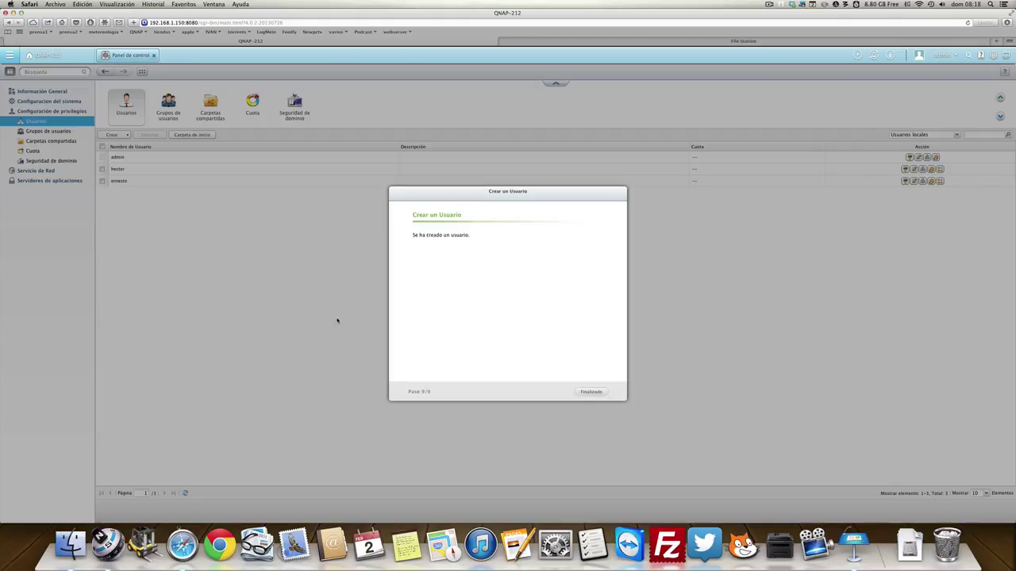
pyautogui.click(588, 391)
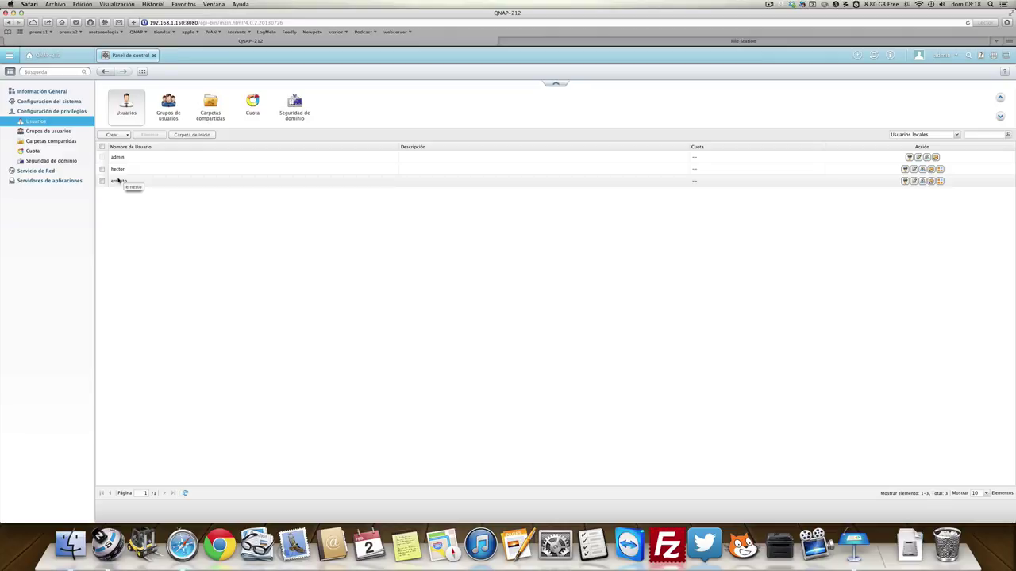
# Create a user group named familia with the two users other than admin as its members
pyautogui.click(168, 104)
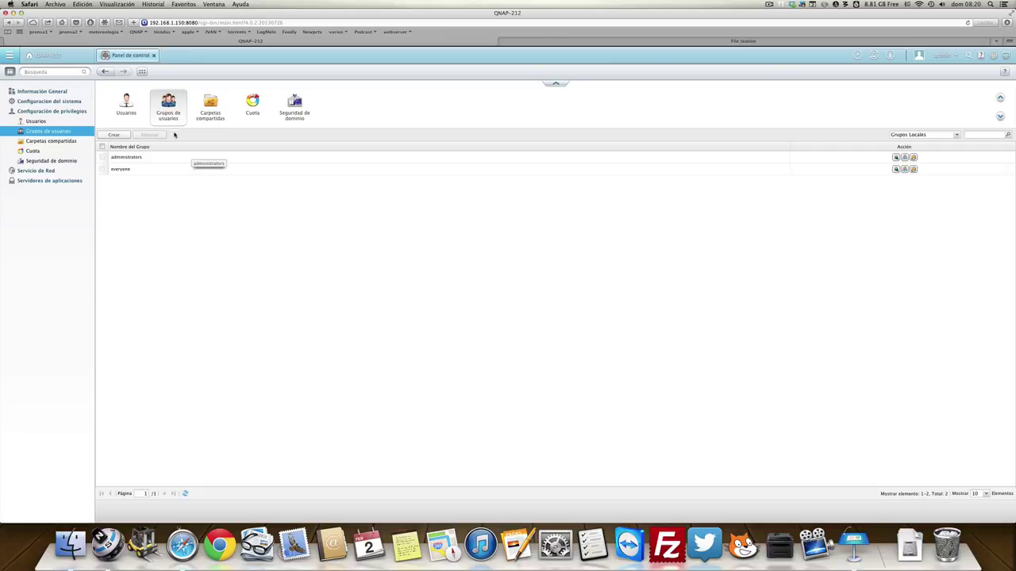
pyautogui.click(114, 135)
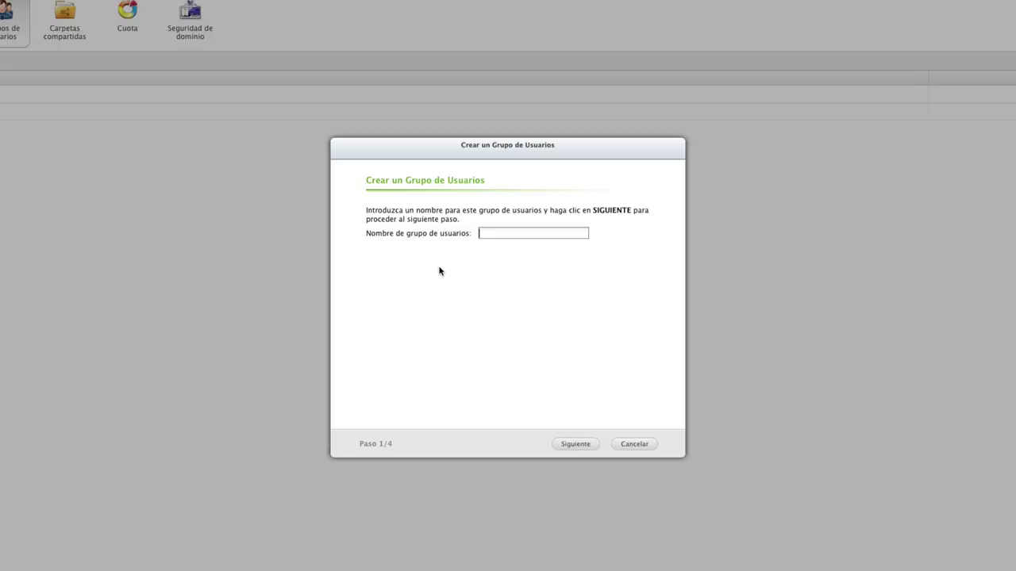
pyautogui.write('familia')
pyautogui.click(565, 444)
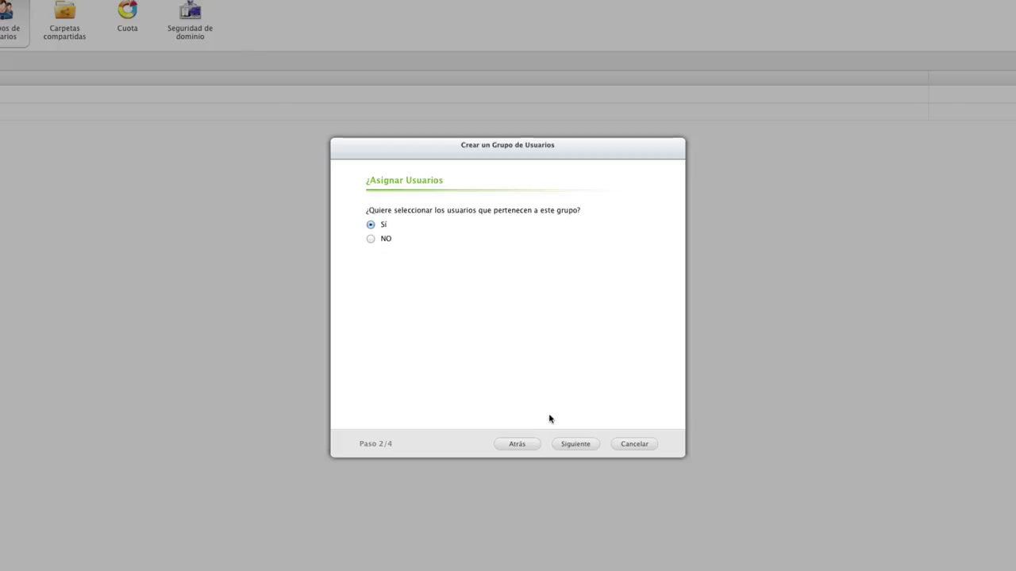
pyautogui.click(571, 444)
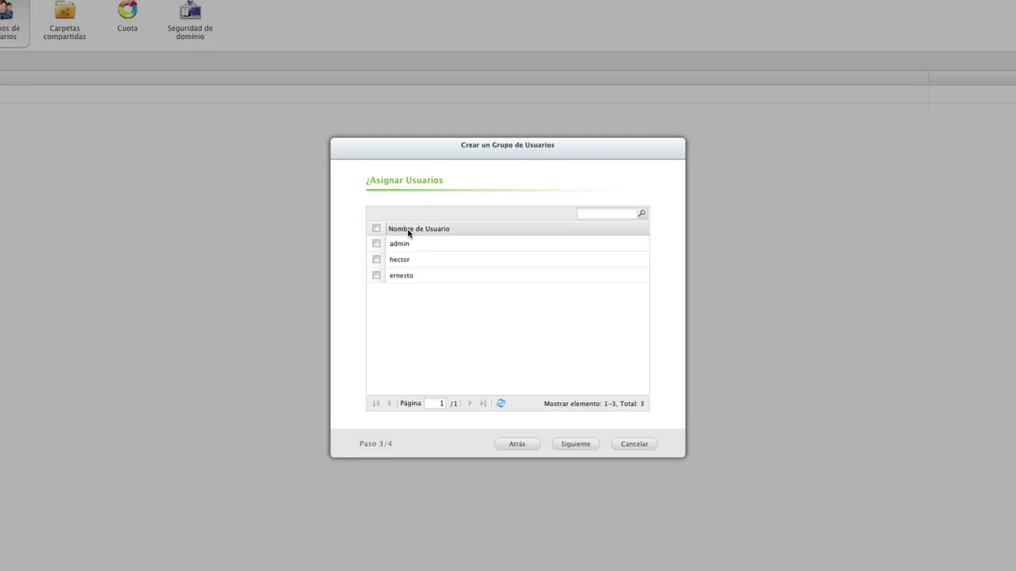
pyautogui.click(376, 260)
pyautogui.click(376, 275)
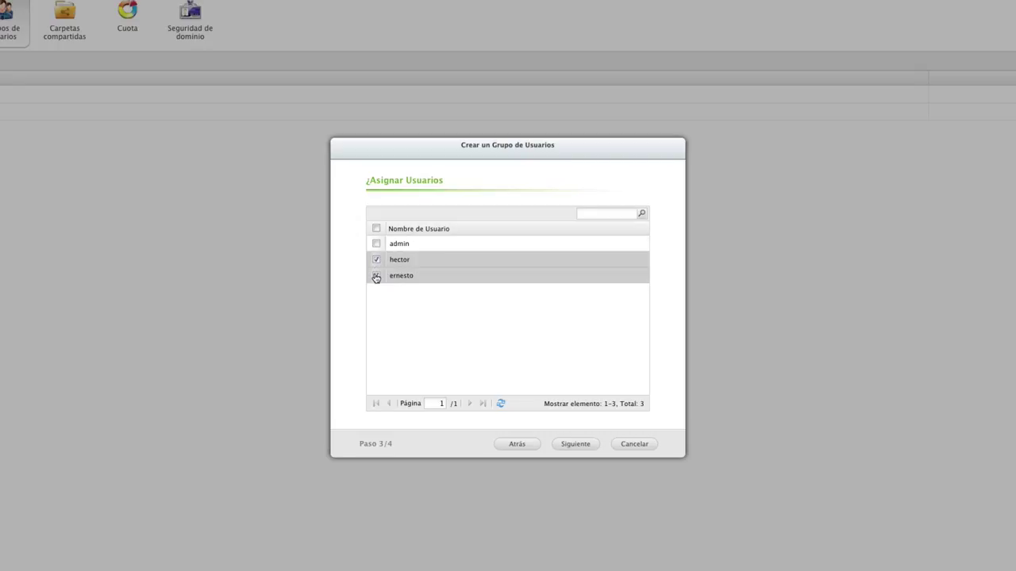
pyautogui.click(572, 445)
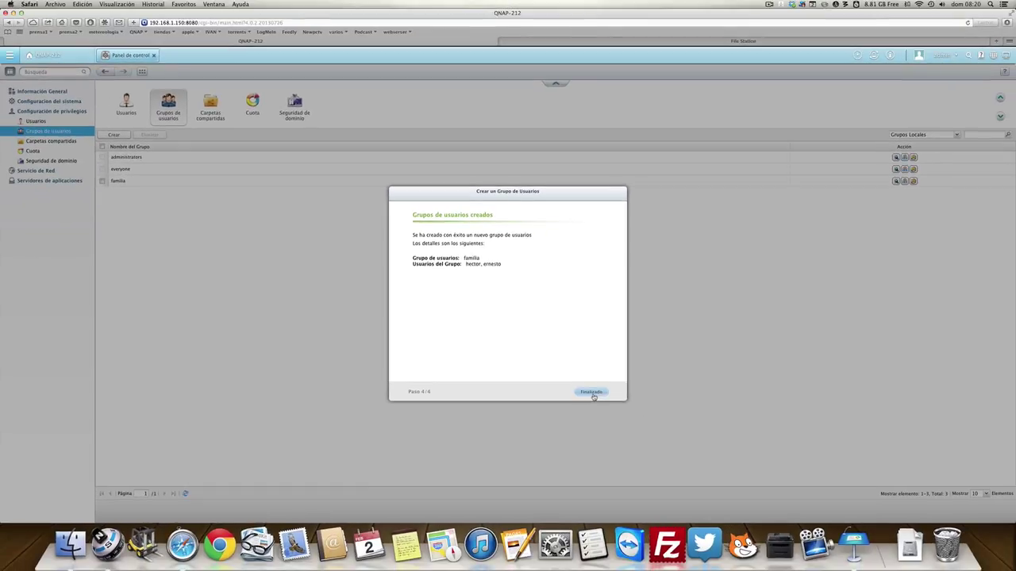
pyautogui.click(630, 444)
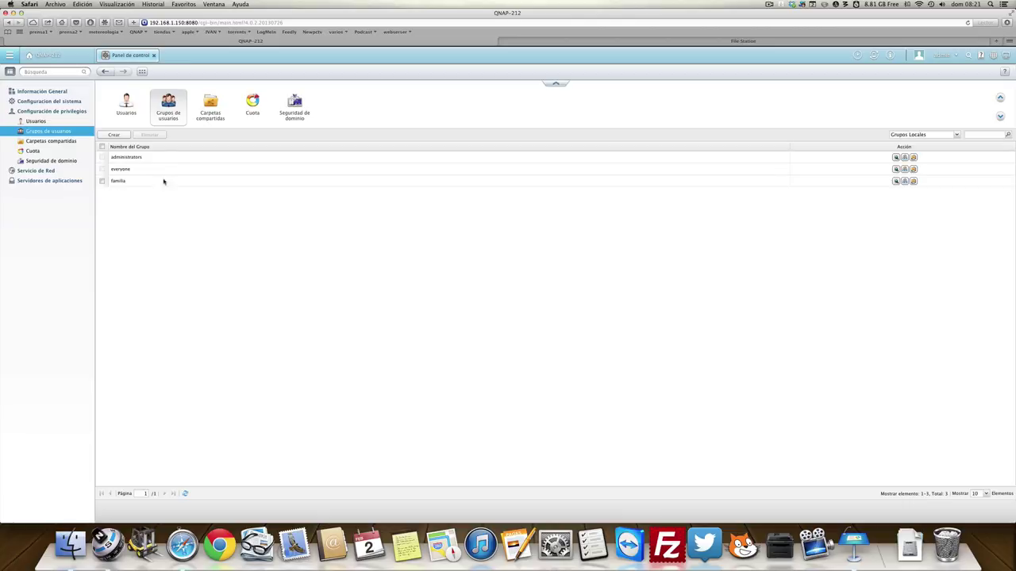
# Start creating a shared folder named trabajo on the disk volume Disco único: Unidad 1
pyautogui.click(207, 109)
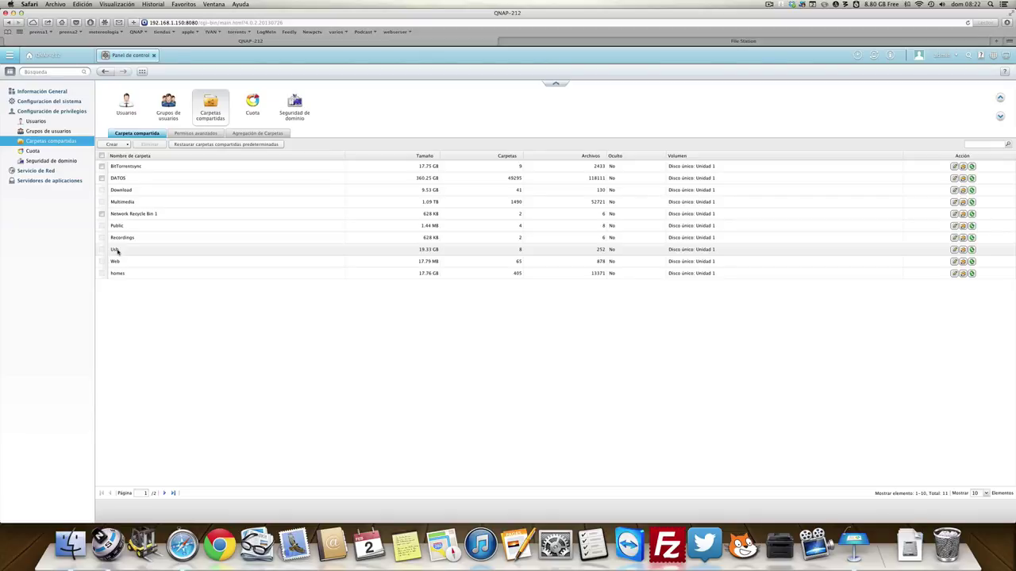
pyautogui.click(125, 145)
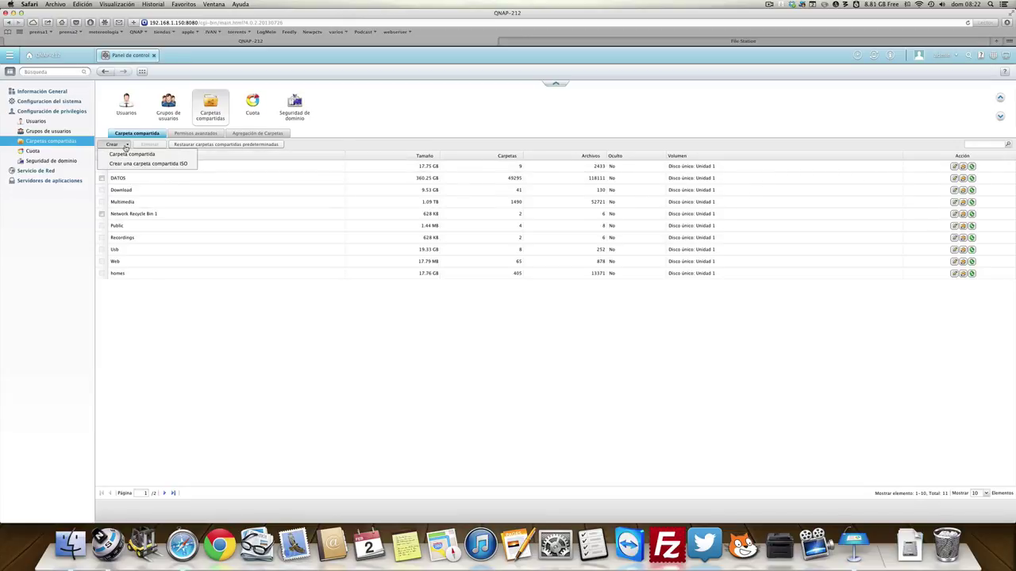
pyautogui.click(129, 154)
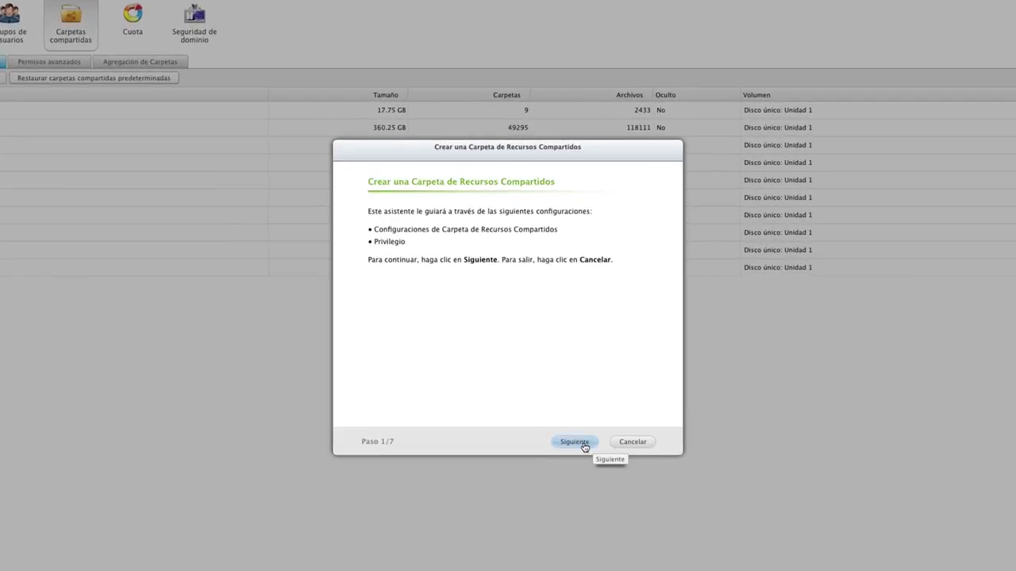
pyautogui.click(583, 447)
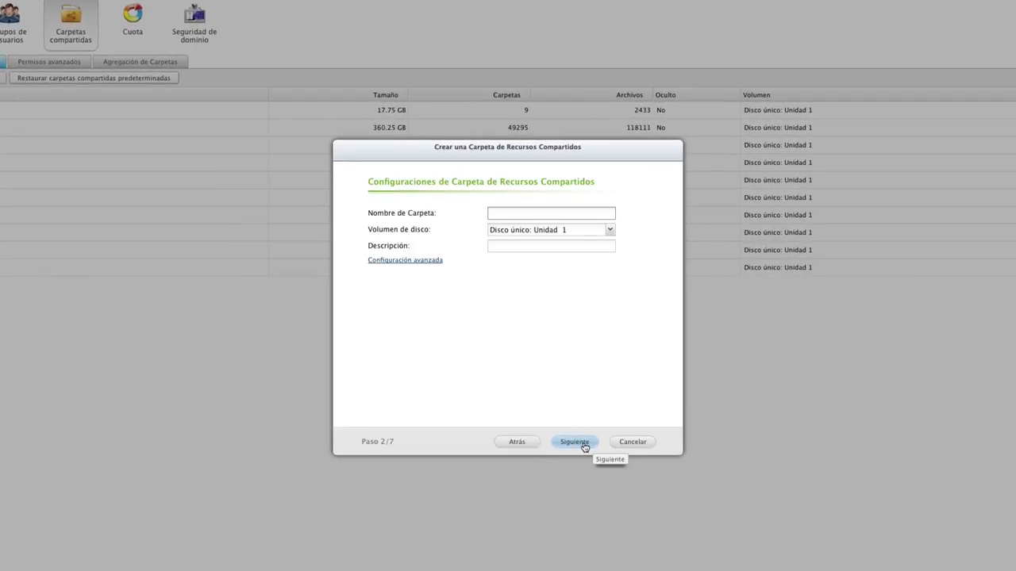
pyautogui.write('trabajo')
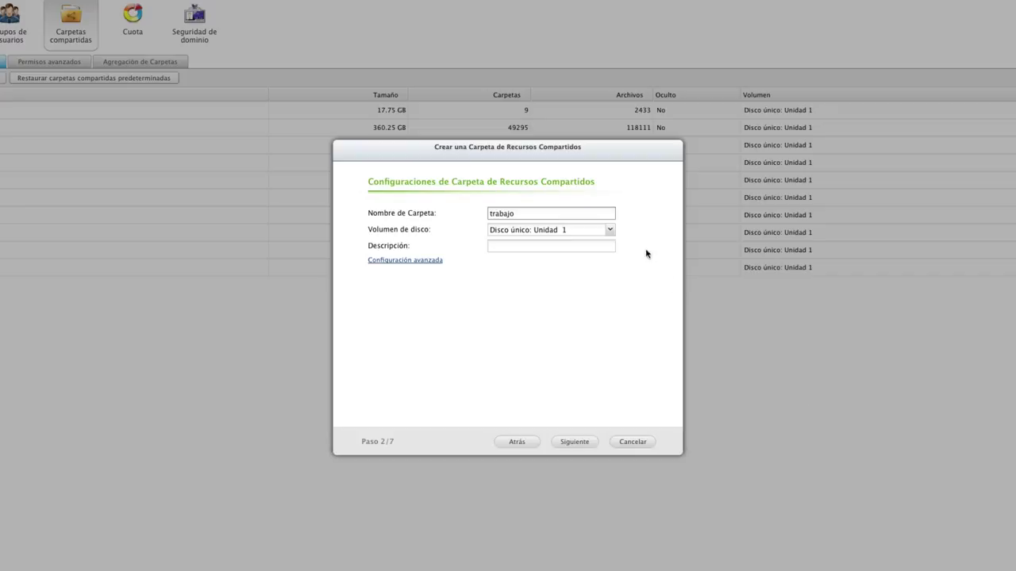
pyautogui.click(610, 231)
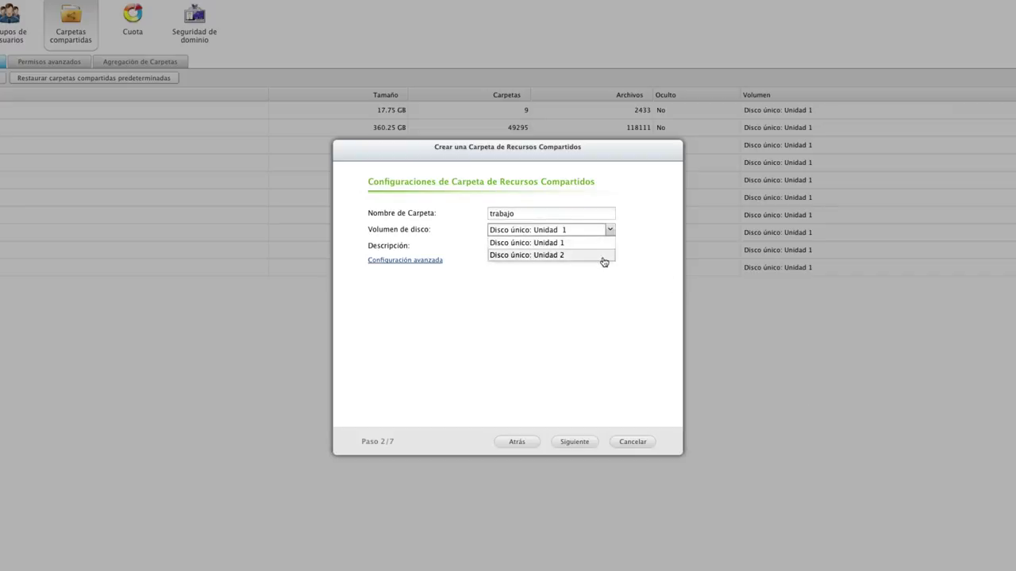
pyautogui.click(605, 247)
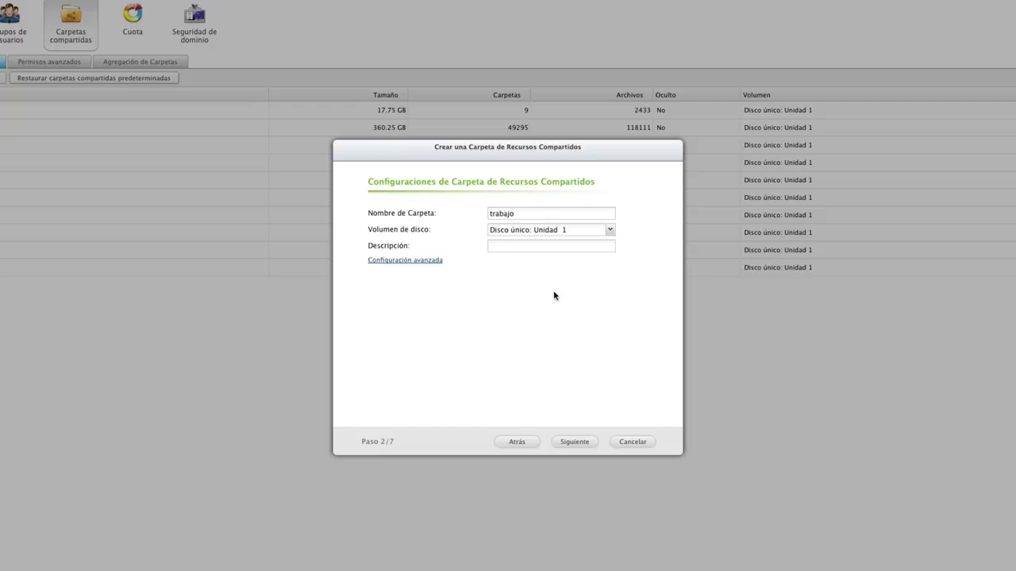
# Set the folder's privileges by user with guest access denied, giving the user below admin read-only access and the last listed user read/write access
pyautogui.click(573, 442)
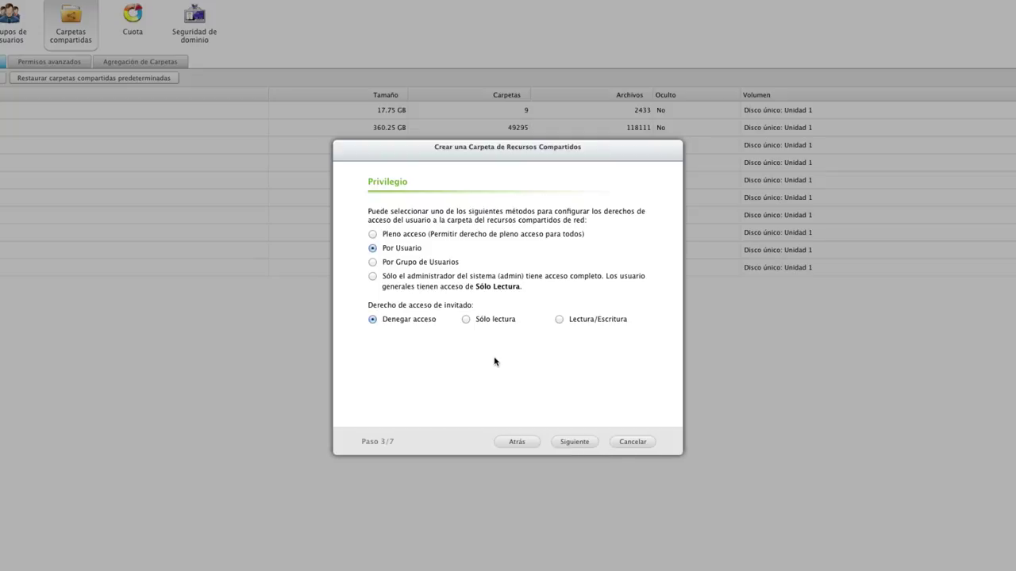
pyautogui.click(373, 235)
pyautogui.click(373, 248)
pyautogui.click(373, 263)
pyautogui.click(373, 248)
pyautogui.click(588, 442)
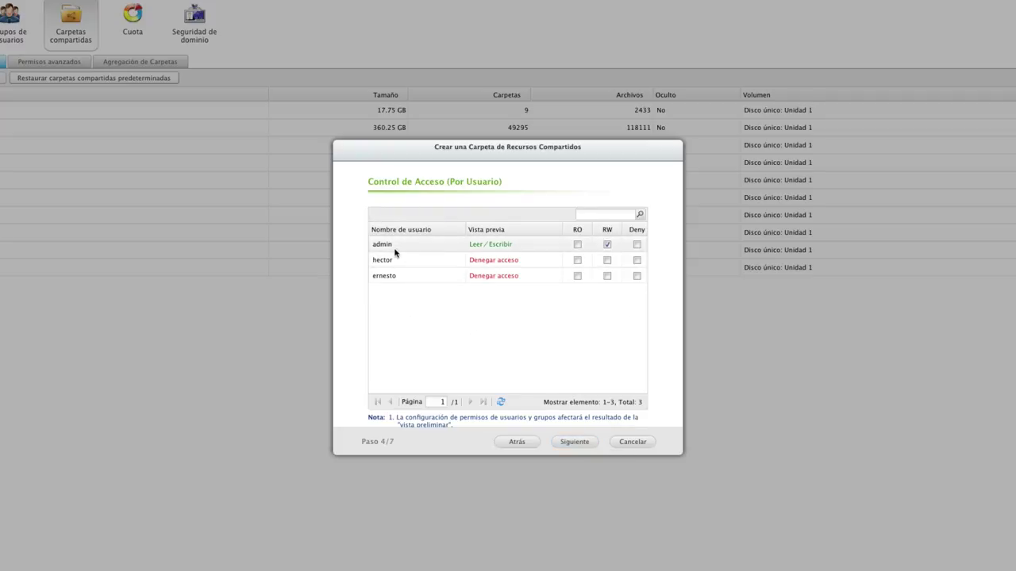
pyautogui.click(578, 262)
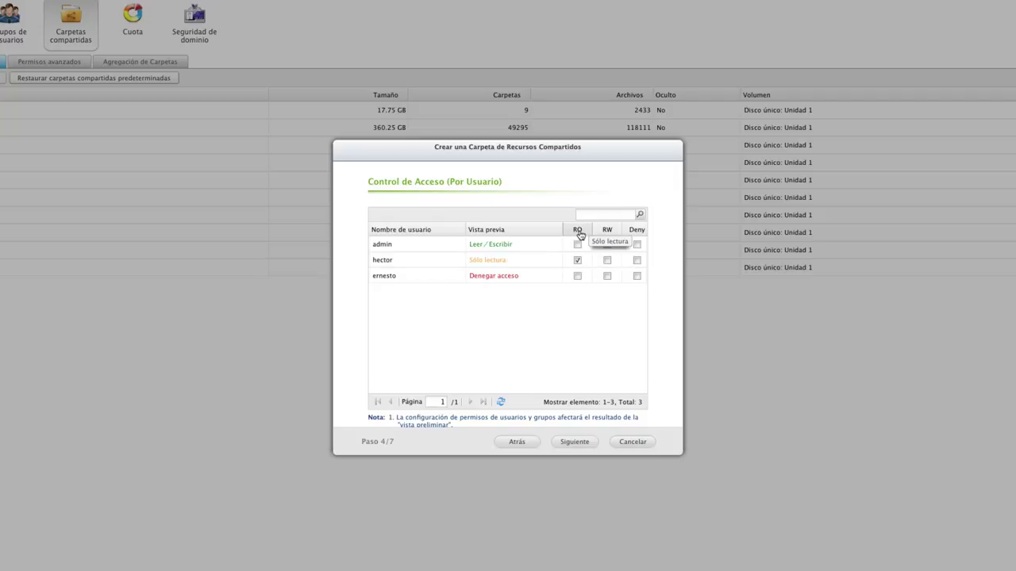
pyautogui.click(608, 279)
# Try setting the folder's privileges by user group, with read/write for administrators and everyone and read-only for familia
pyautogui.click(516, 442)
pyautogui.click(389, 264)
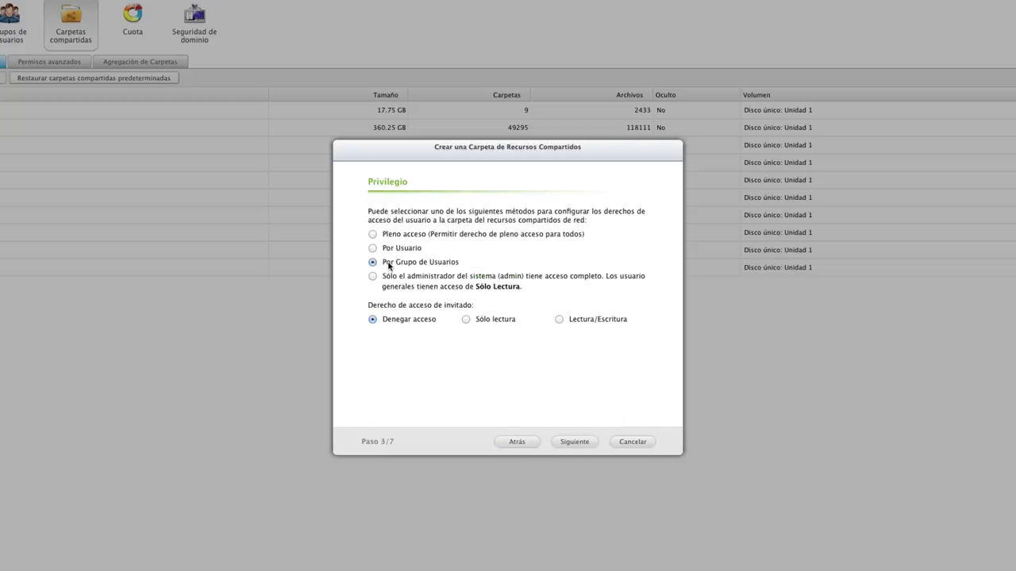
pyautogui.click(571, 449)
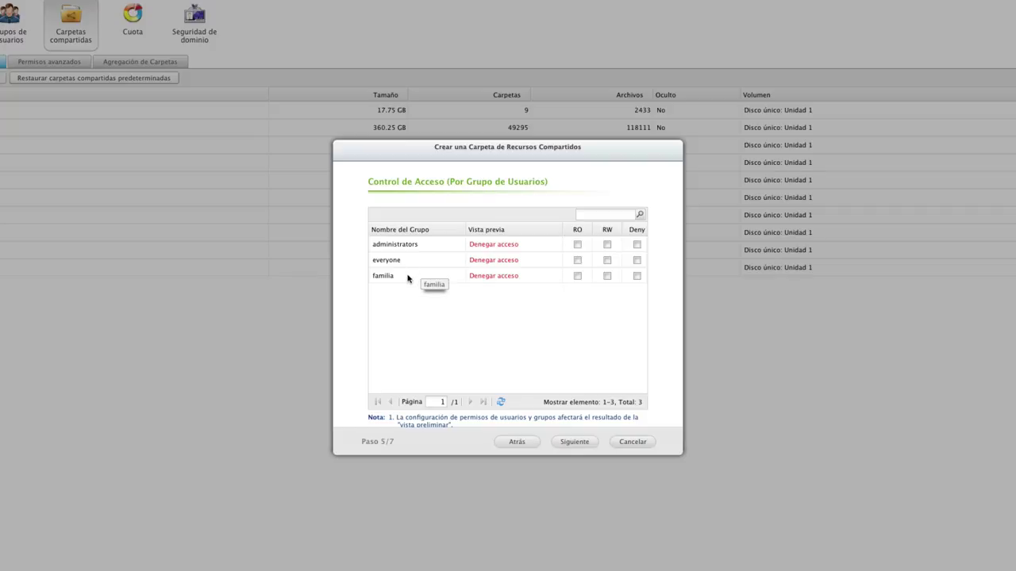
pyautogui.click(607, 245)
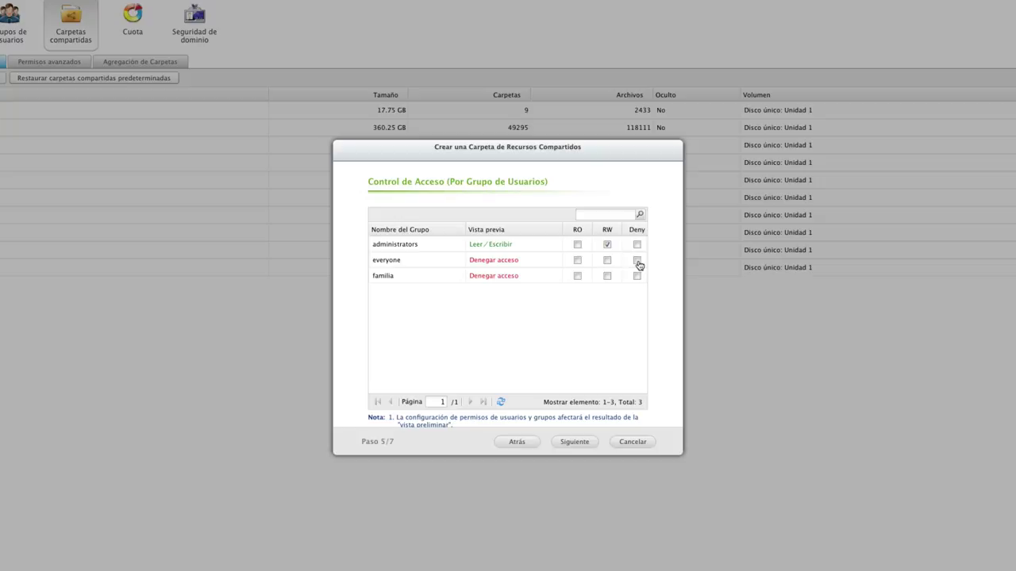
pyautogui.click(606, 262)
pyautogui.click(578, 276)
pyautogui.click(518, 442)
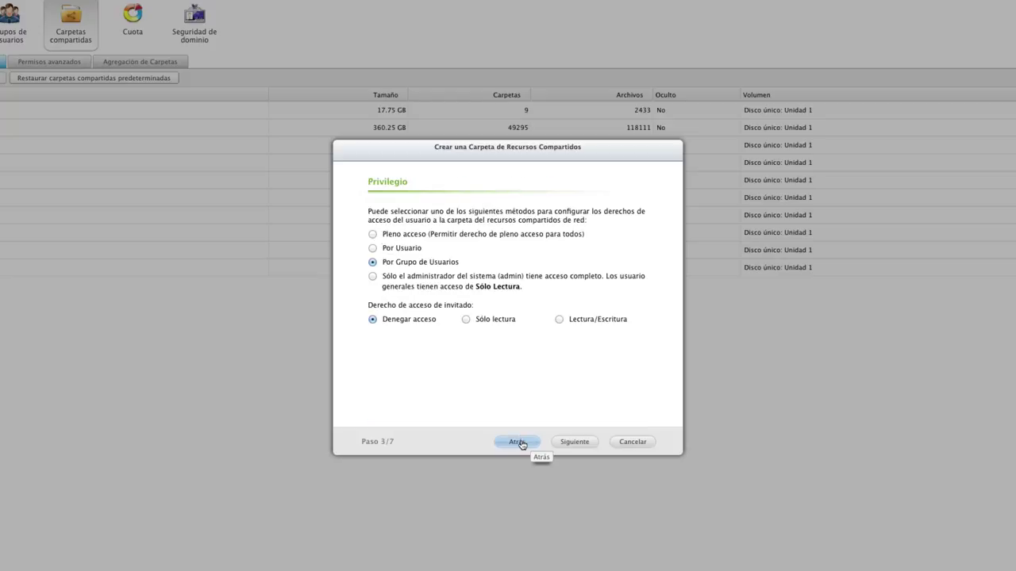
# Return the folder's privilege method to Por Usuario, keep the per-user access settings and finish creating the trabajo folder
pyautogui.click(408, 250)
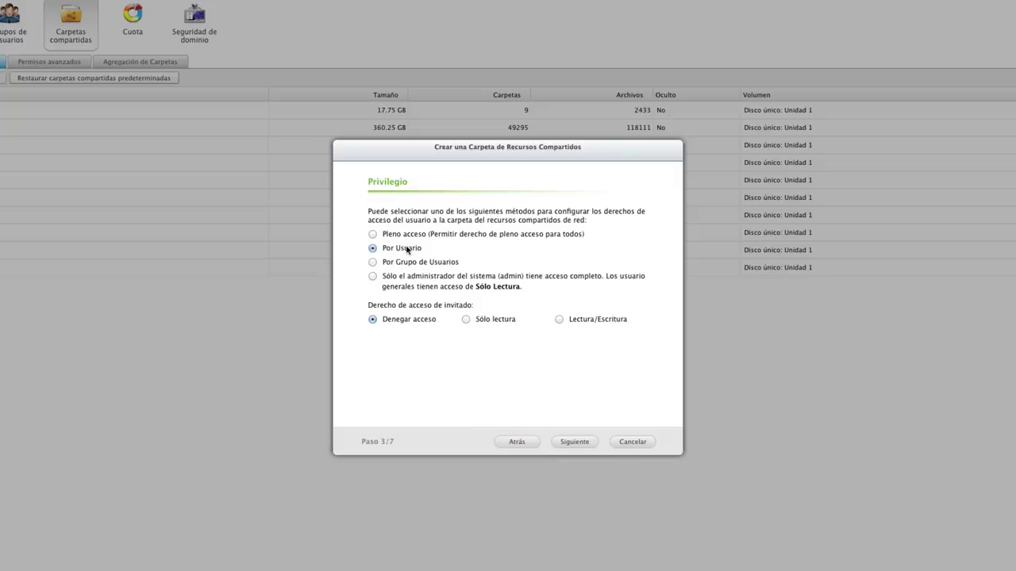
pyautogui.click(579, 441)
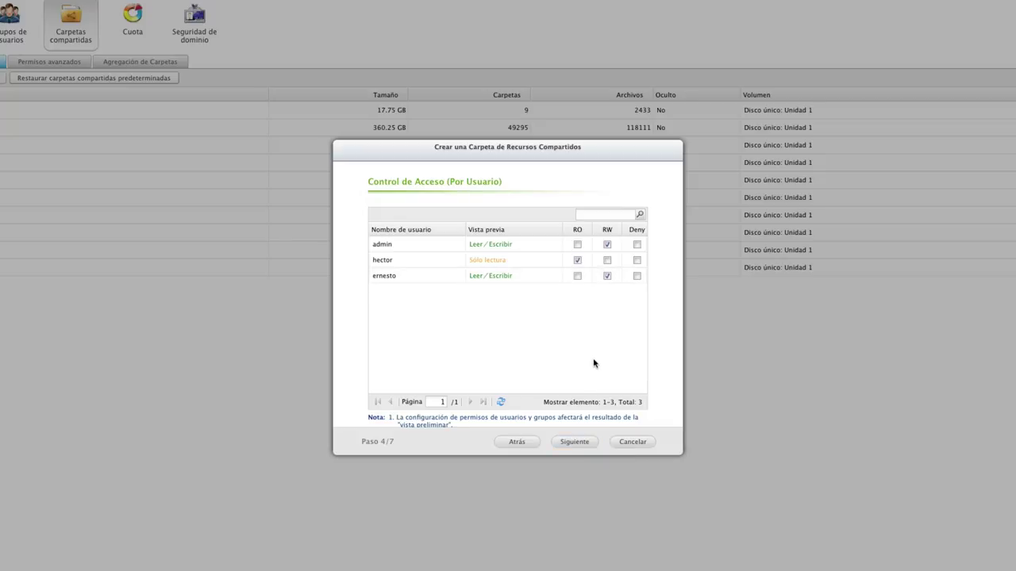
pyautogui.click(567, 446)
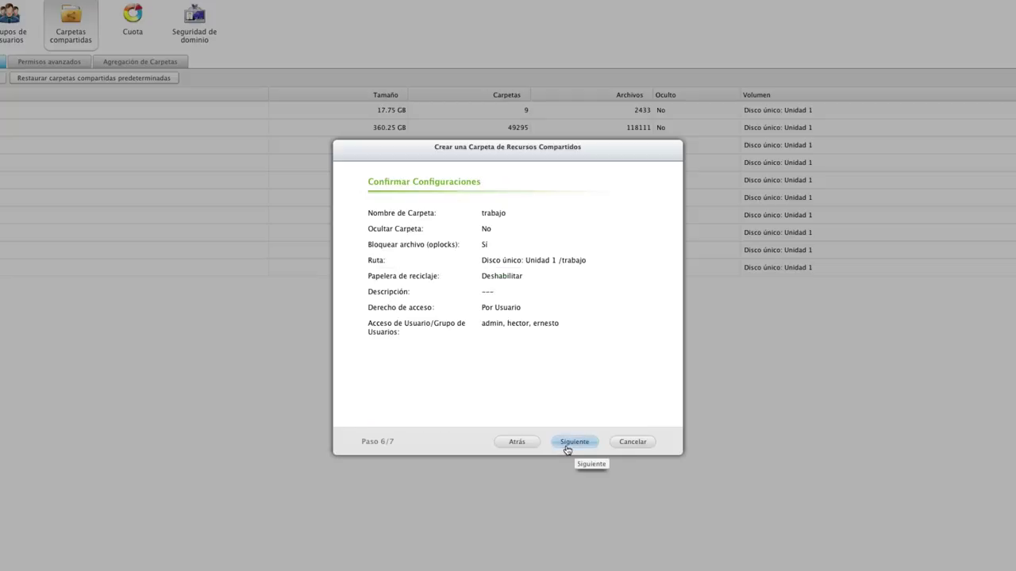
pyautogui.click(566, 447)
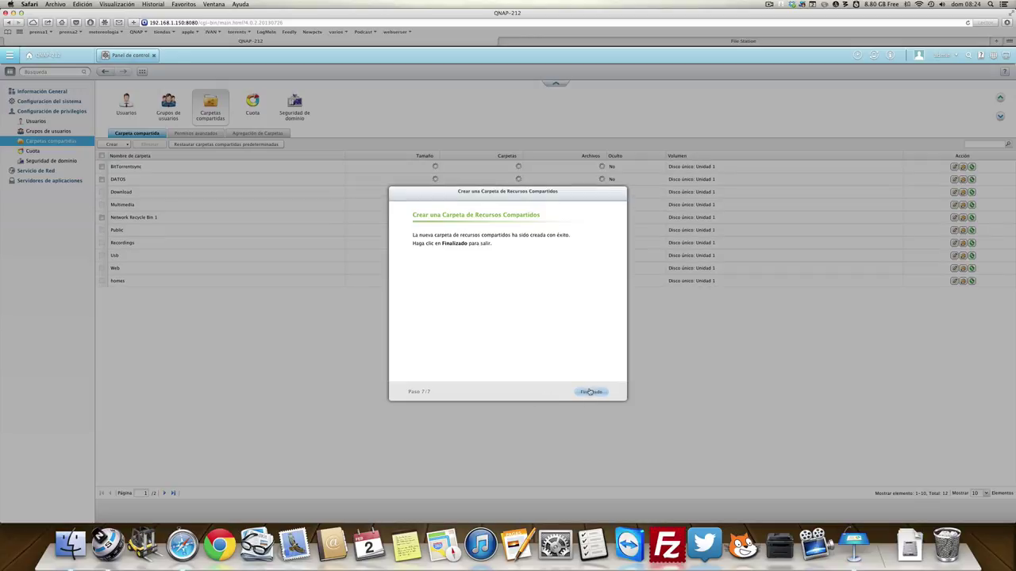
pyautogui.click(590, 392)
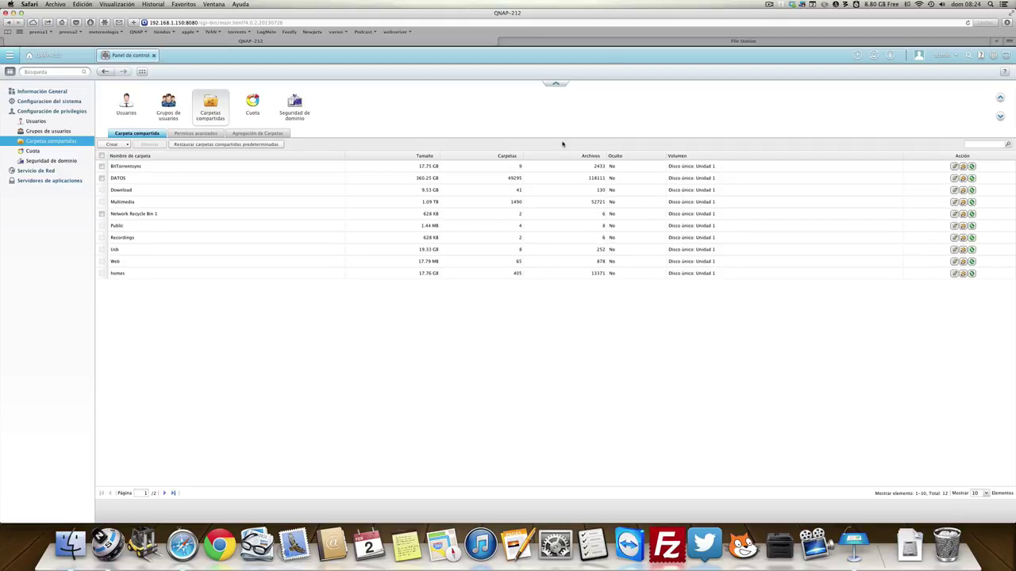
# Switch to Google Chrome and open the File Station 212 login page from the QNAP bookmarks
pyautogui.click(559, 43)
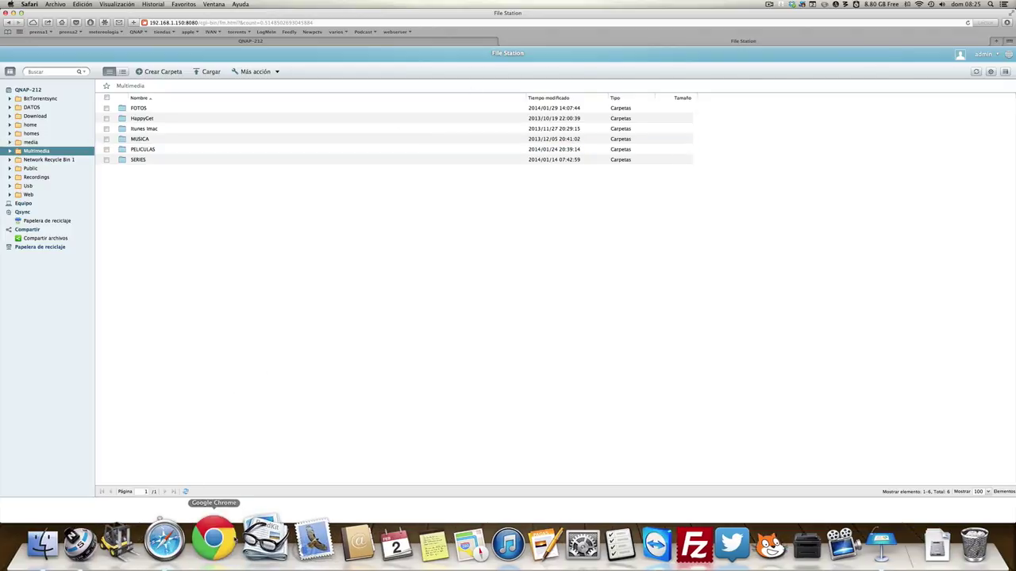
pyautogui.click(212, 542)
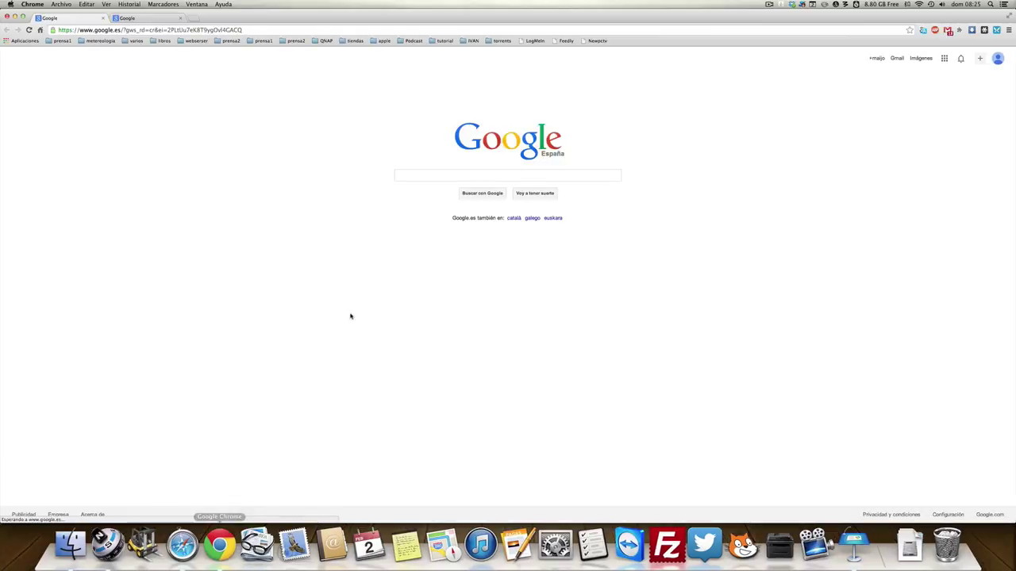
pyautogui.click(326, 40)
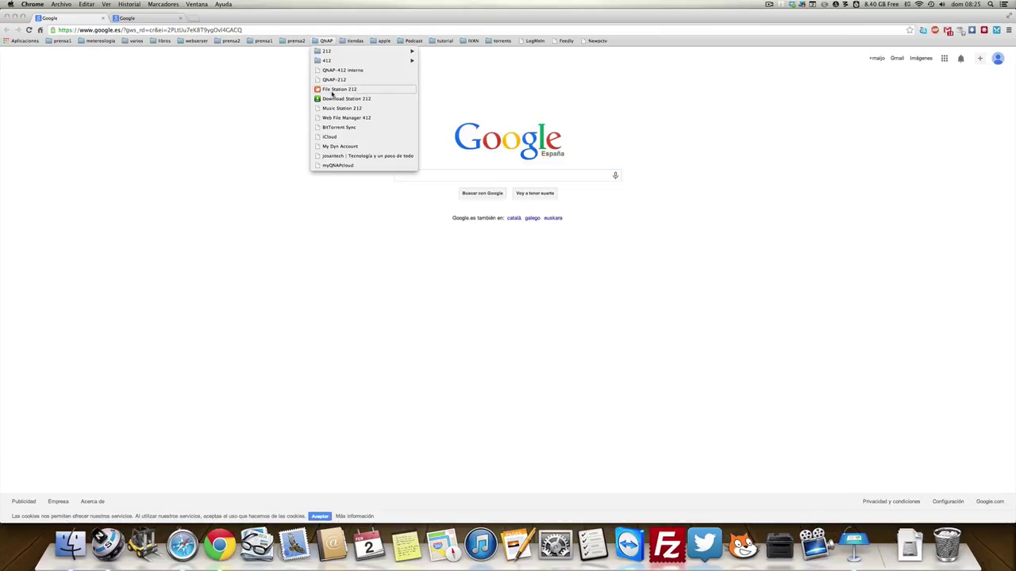
pyautogui.click(332, 94)
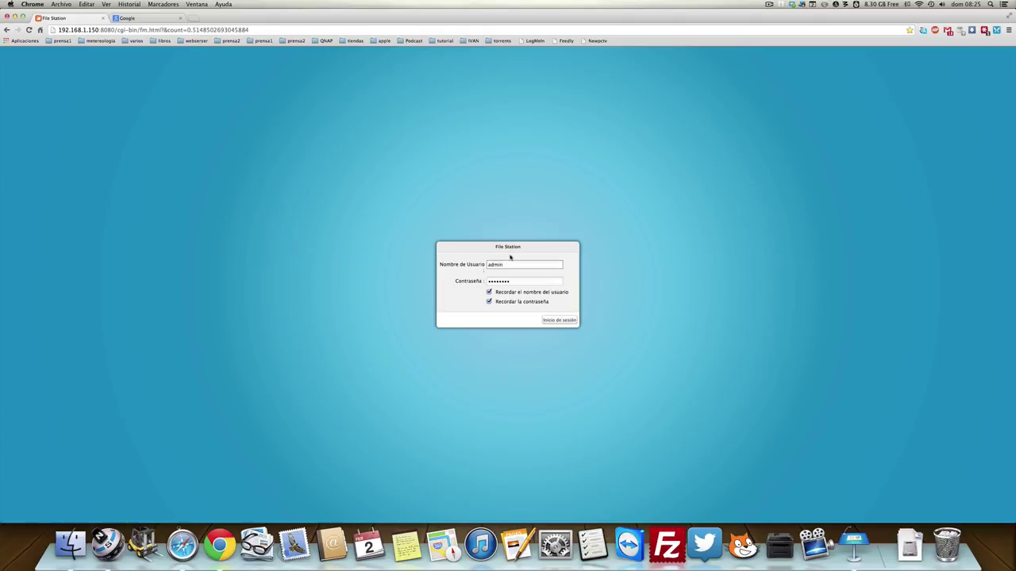
# Log in to File Station with the read/write user's username and password, turning off remembering of both
pyautogui.press('BackSpace')
pyautogui.press('BackSpace')
pyautogui.press('BackSpace')
pyautogui.click(521, 281)
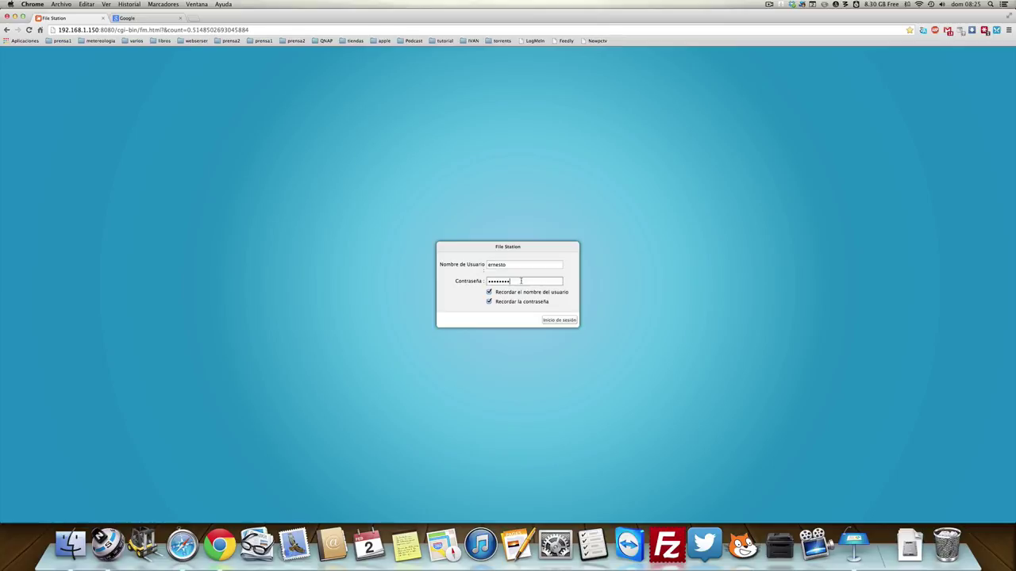
pyautogui.press('BackSpace')
pyautogui.press('BackSpace')
pyautogui.press('BackSpace')
pyautogui.press('BackSpace')
pyautogui.press('BackSpace')
pyautogui.press('BackSpace')
pyautogui.write('*********')
pyautogui.click(529, 307)
pyautogui.click(525, 296)
pyautogui.click(551, 320)
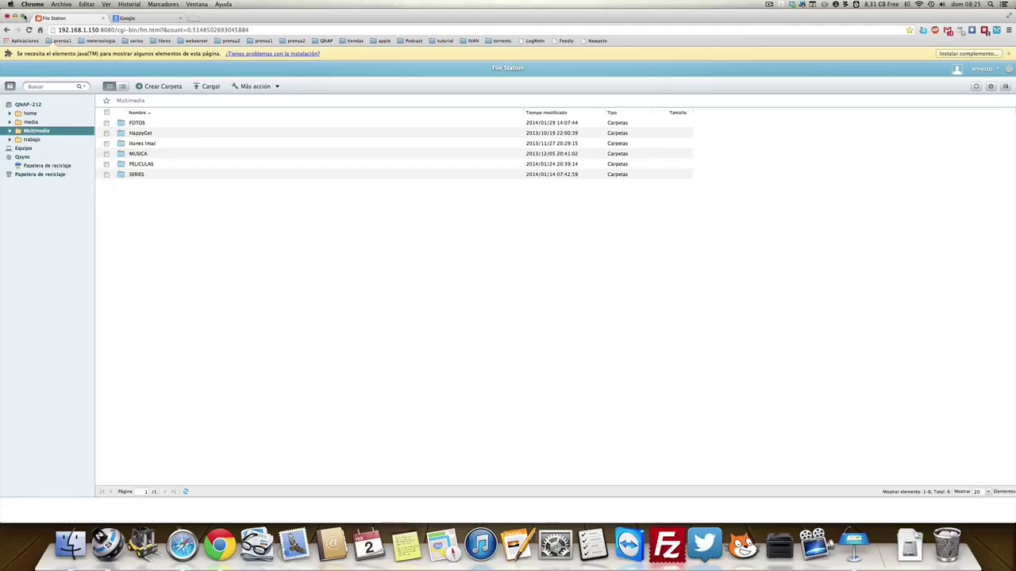
# Place the Chrome and Safari windows side by side and look through admin's DATOS and Download folders for comparison
pyautogui.click(45, 30)
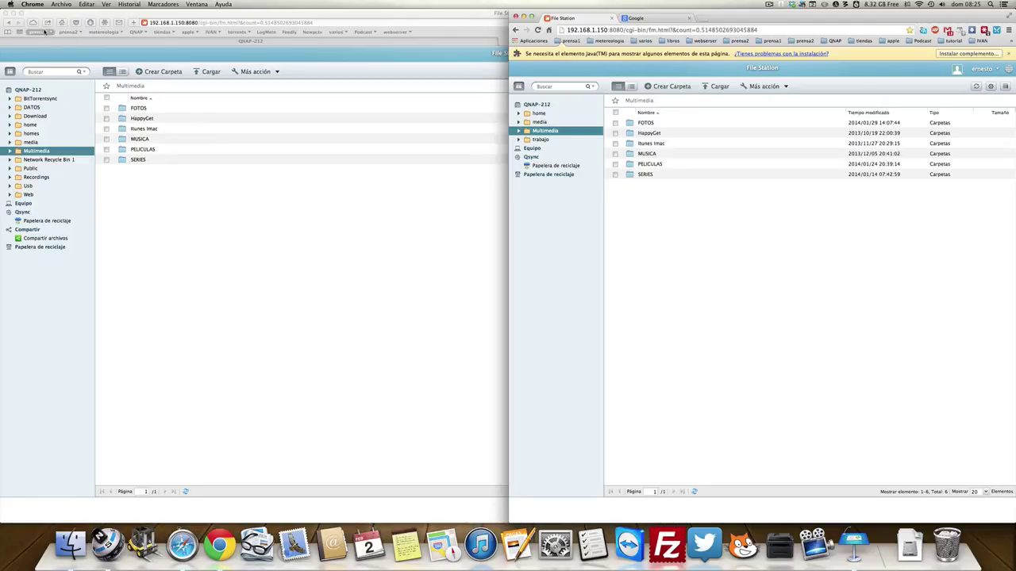
pyautogui.click(144, 15)
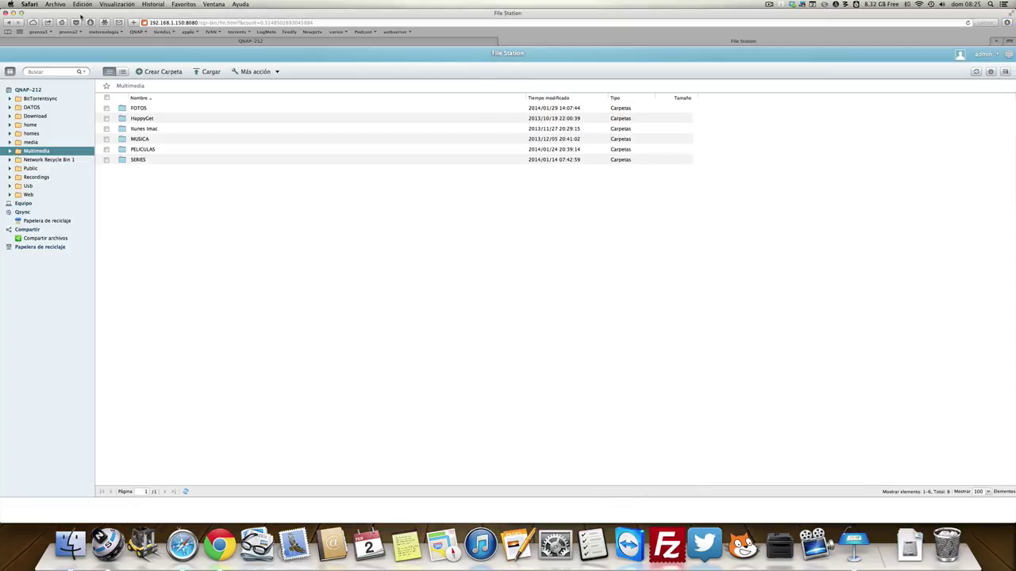
pyautogui.moveTo(21, 14)
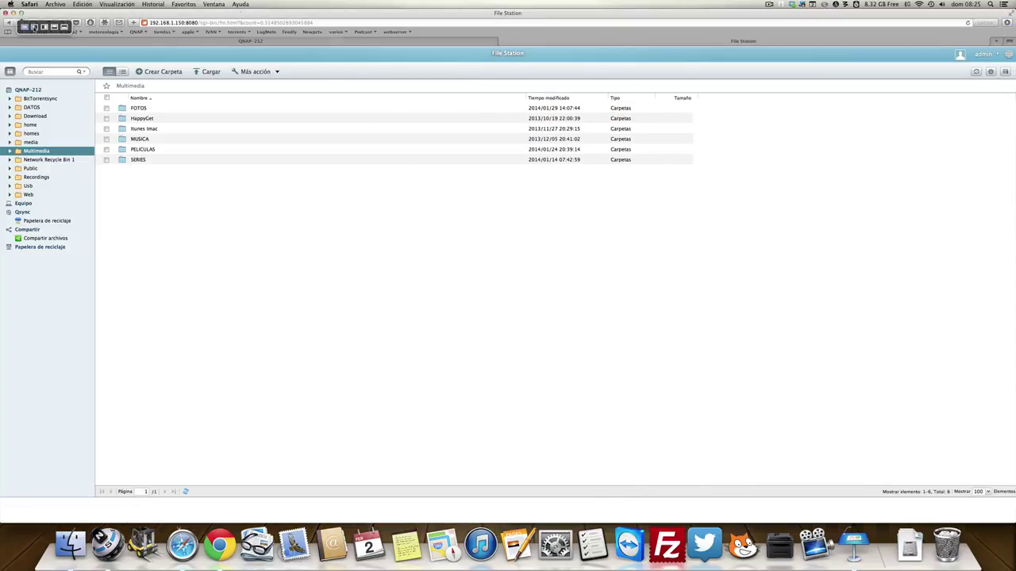
pyautogui.click(32, 28)
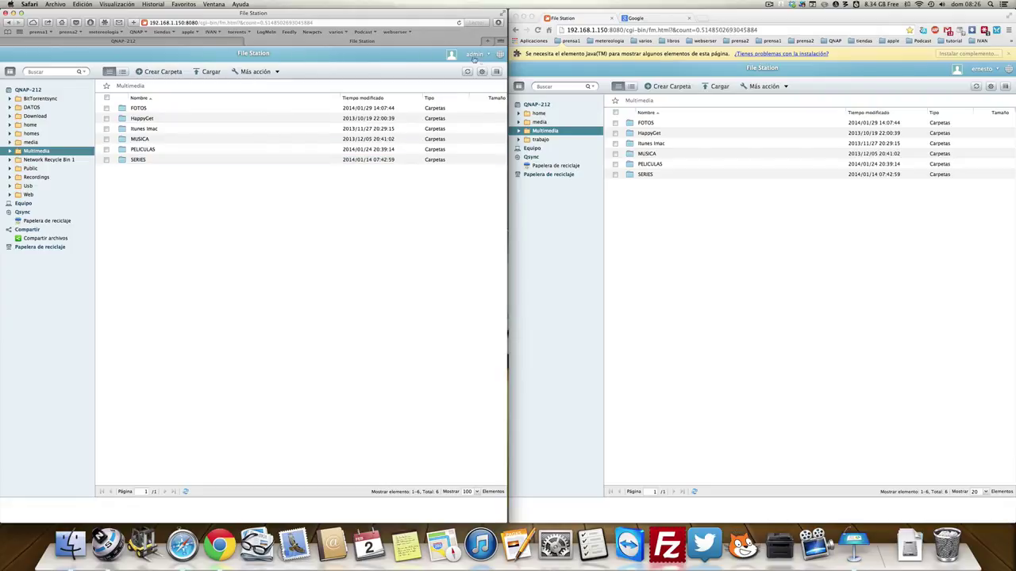
pyautogui.click(35, 108)
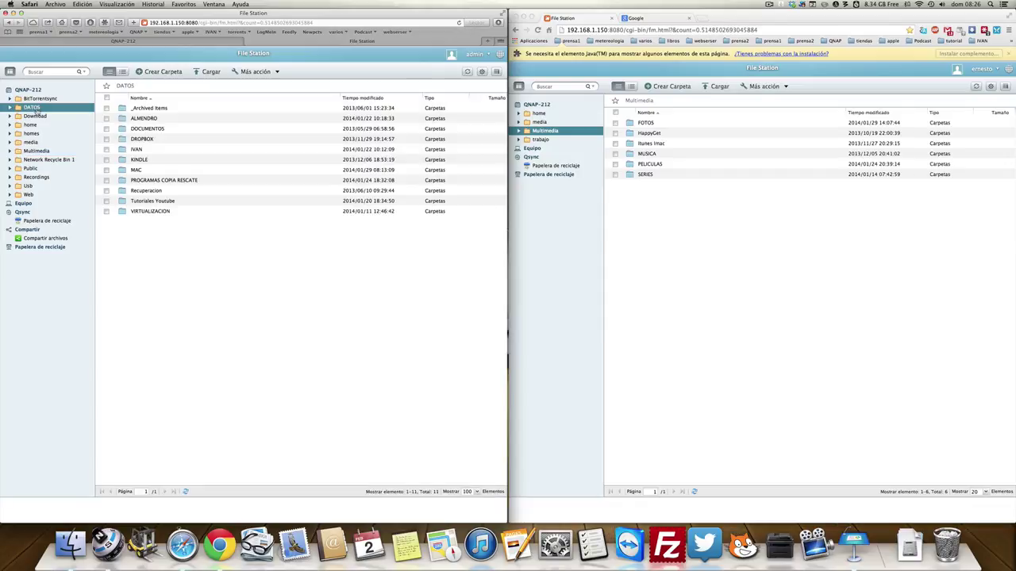
pyautogui.click(35, 116)
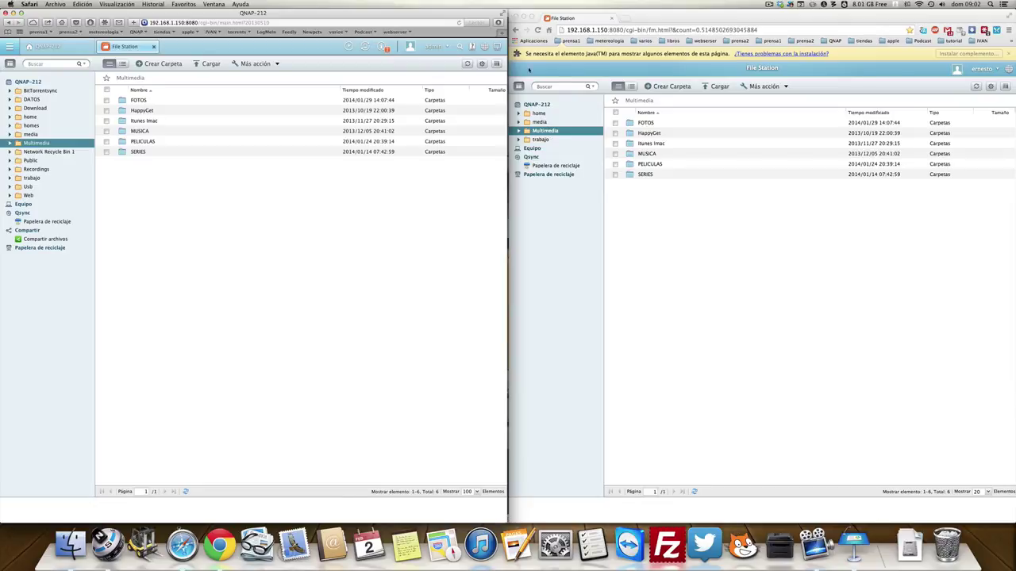
# Put the Chrome window away, enlarge the Safari window to full screen width and open the Cuota settings of the NAS control panel
pyautogui.click(520, 21)
pyautogui.click(16, 13)
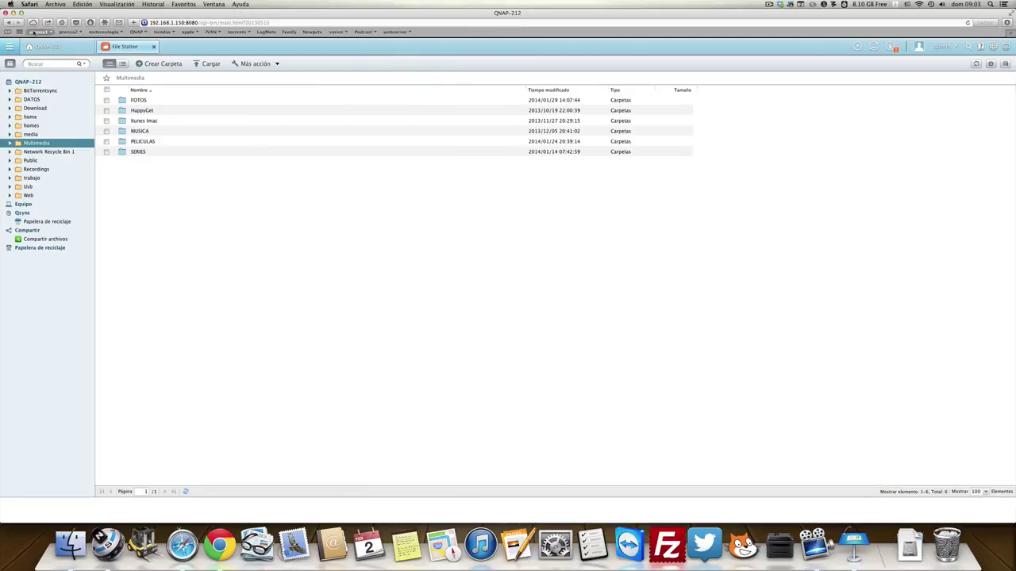
pyautogui.click(47, 48)
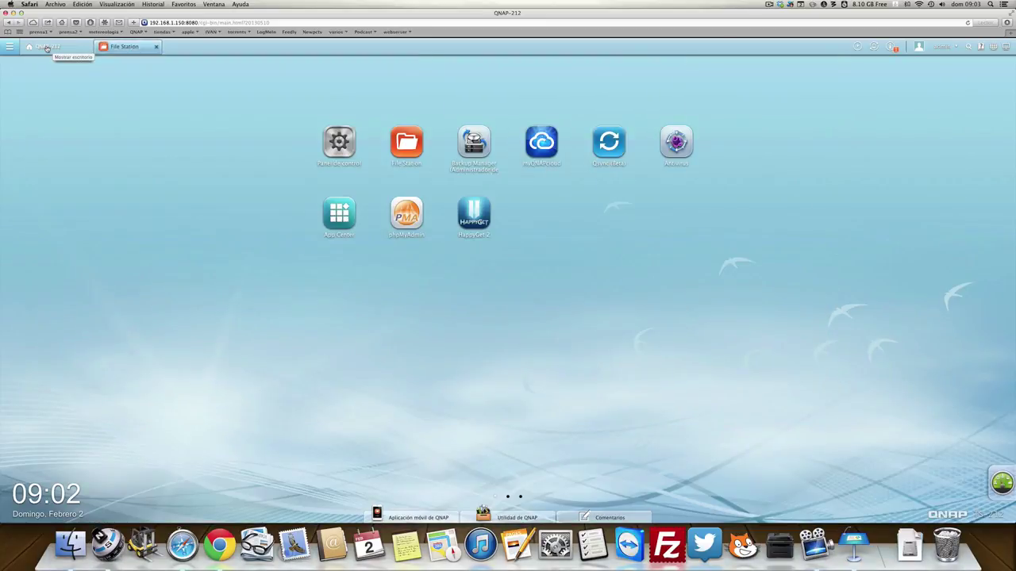
pyautogui.click(338, 139)
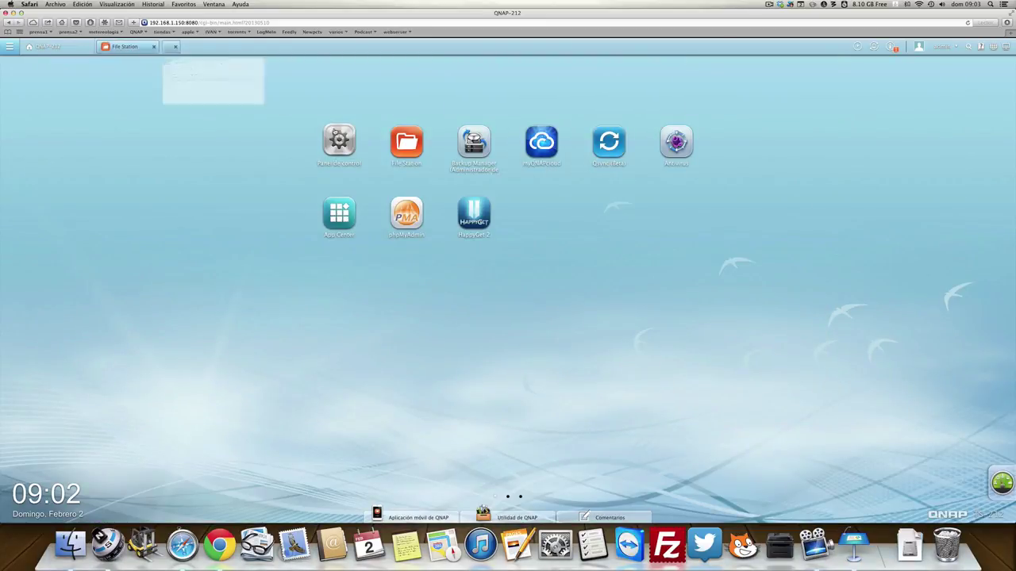
pyautogui.click(252, 161)
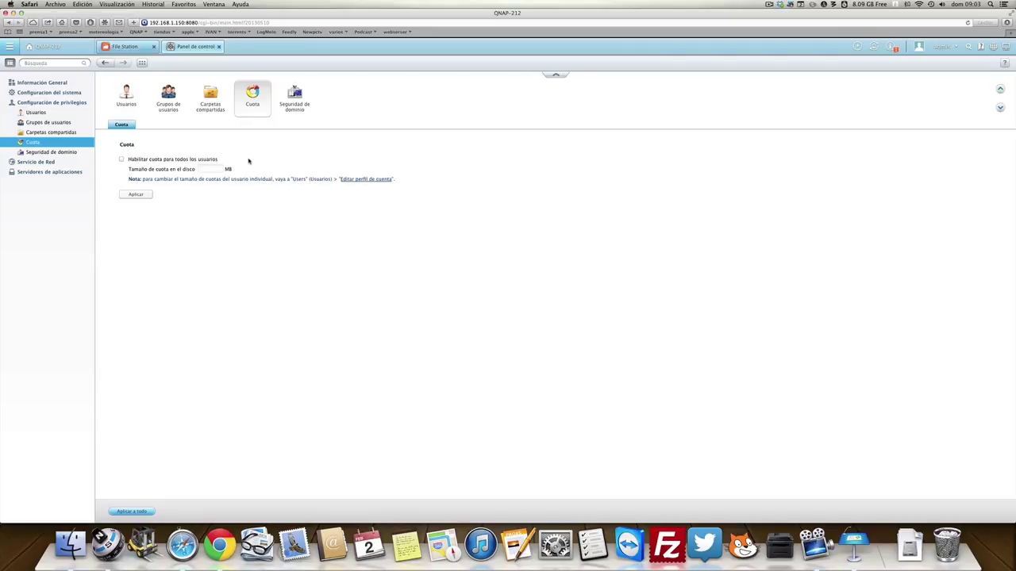
# Try enabling a disk quota for all users
pyautogui.click(123, 160)
pyautogui.write('000')
pyautogui.press('BackSpace')
pyautogui.press('BackSpace')
pyautogui.press('BackSpace')
pyautogui.click(122, 160)
# Limit the disk quota of the user listed directly below admin to 1000 MB in the account profile
pyautogui.click(127, 97)
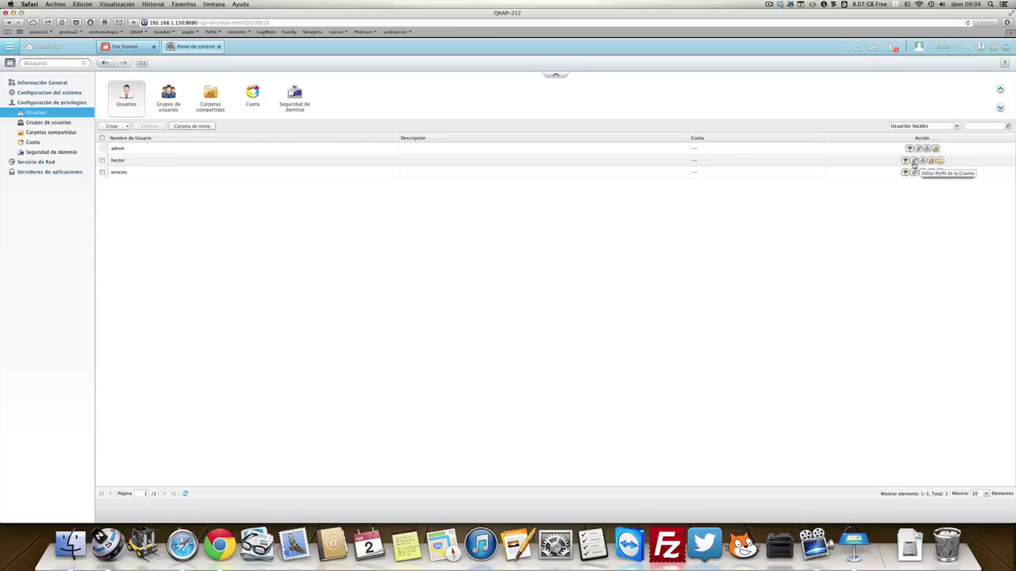
pyautogui.click(913, 161)
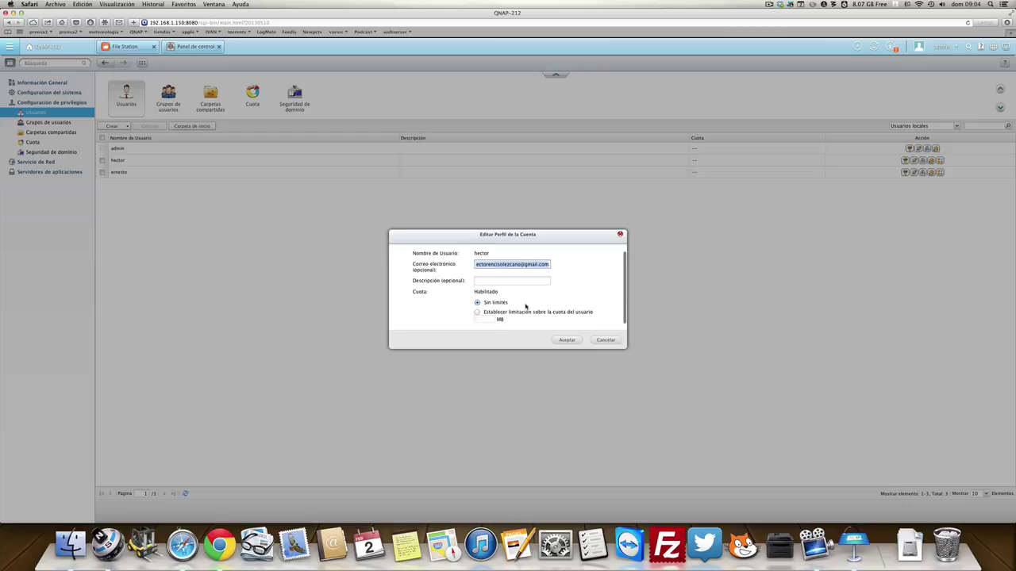
pyautogui.click(477, 310)
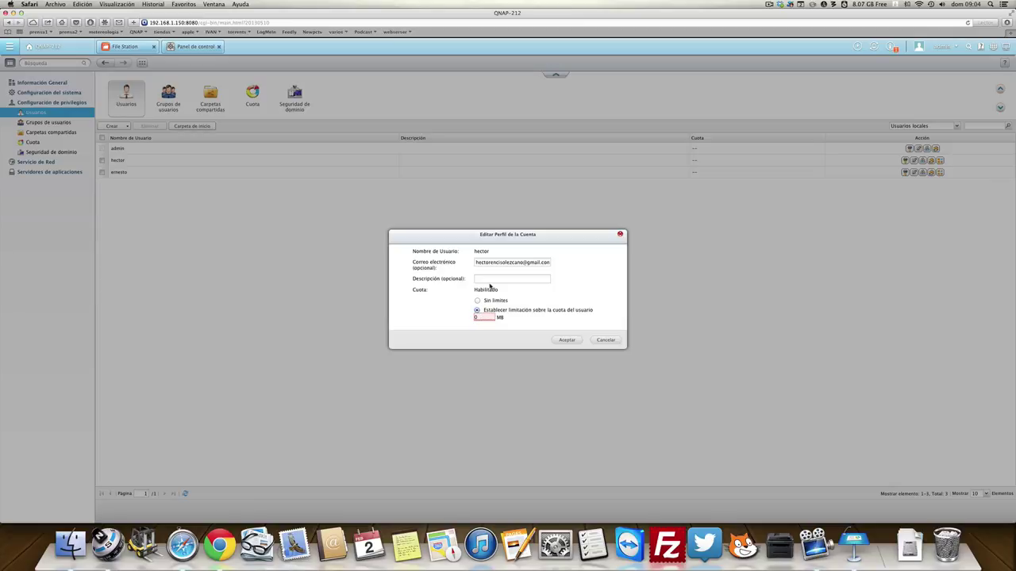
pyautogui.moveTo(479, 317)
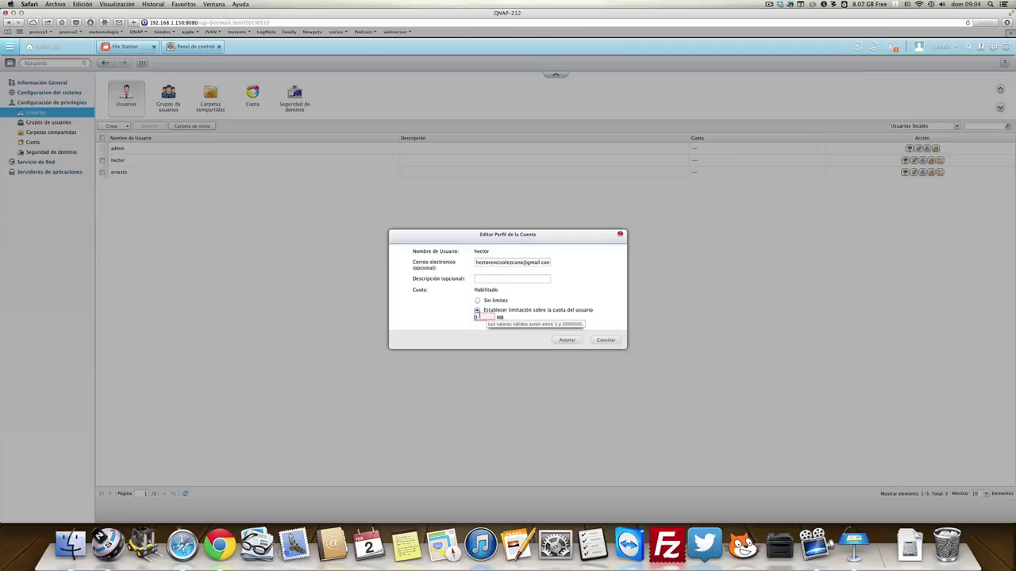
pyautogui.press('BackSpace')
pyautogui.write('1000')
pyautogui.click(559, 340)
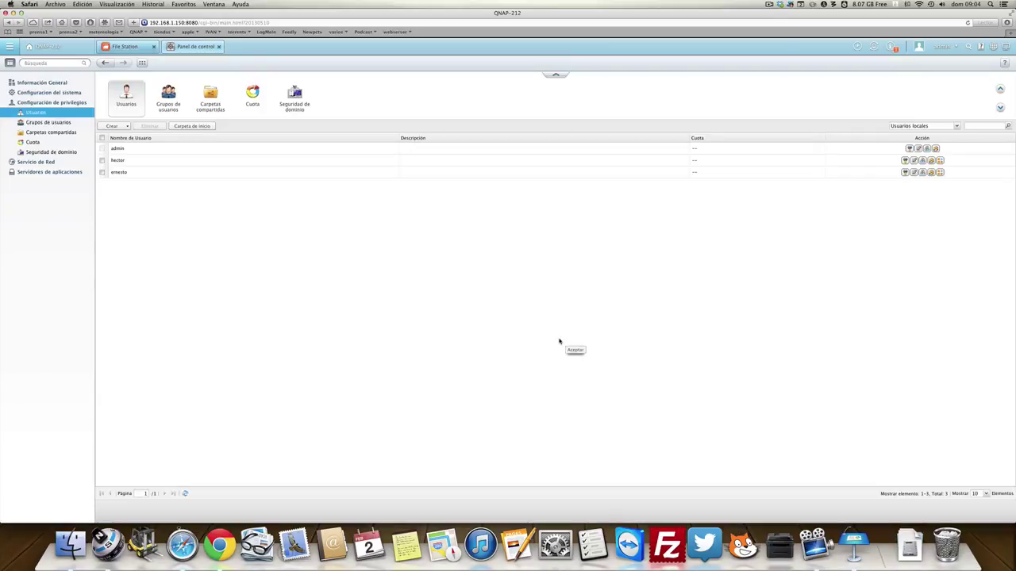